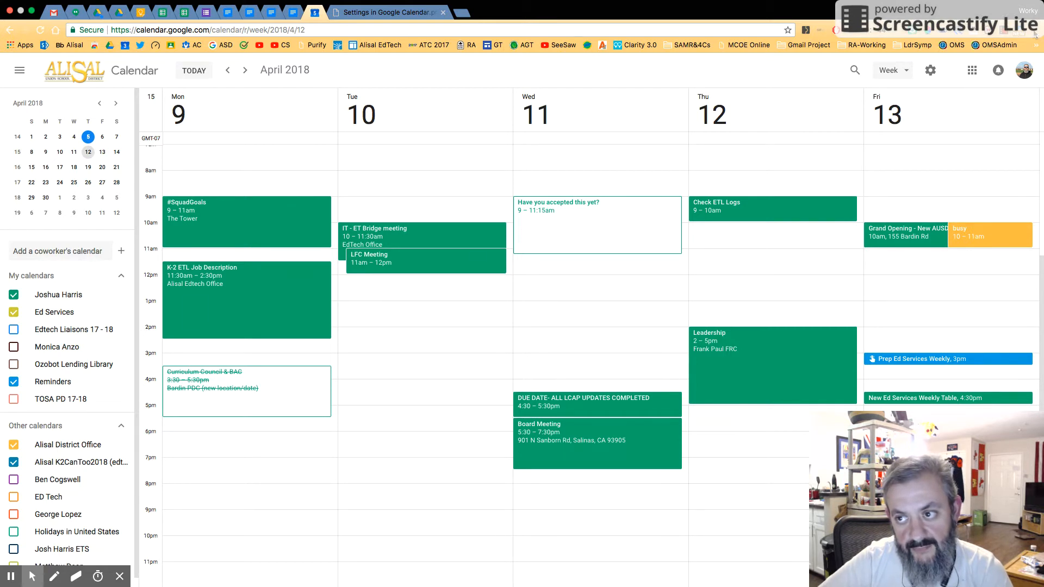
pyautogui.click(928, 72)
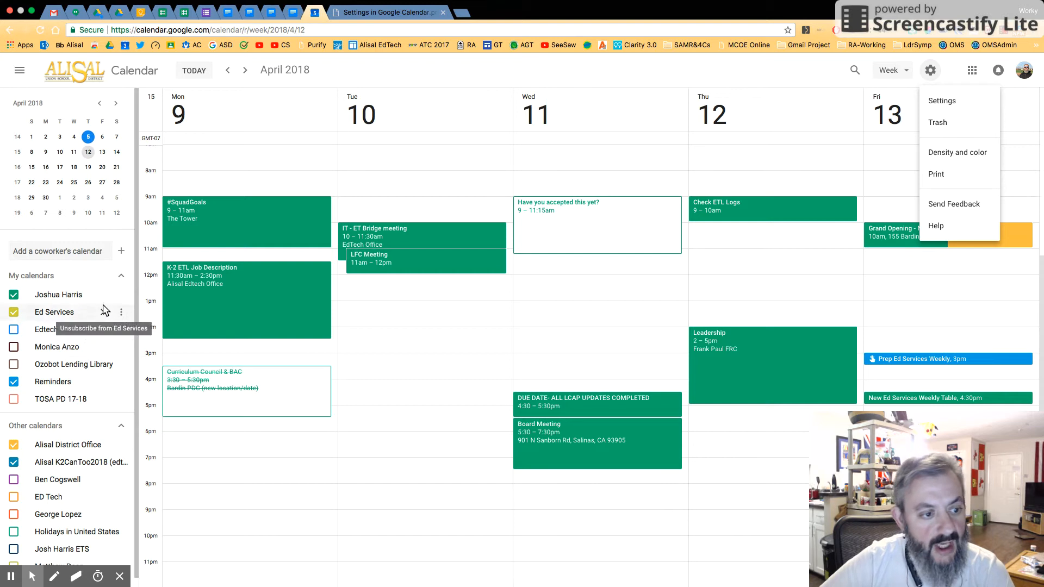
pyautogui.click(120, 296)
pyautogui.click(120, 297)
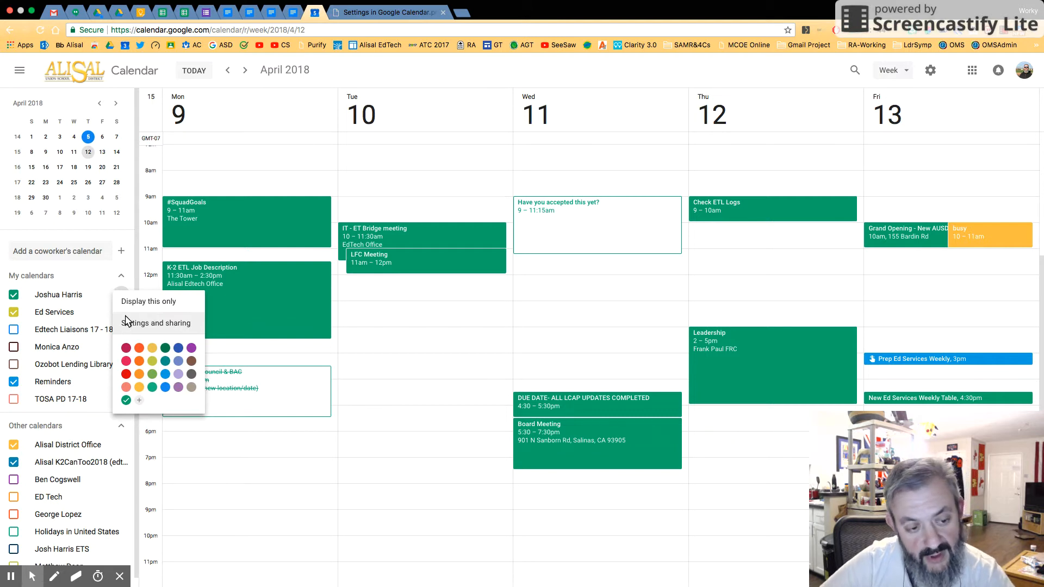
pyautogui.click(931, 75)
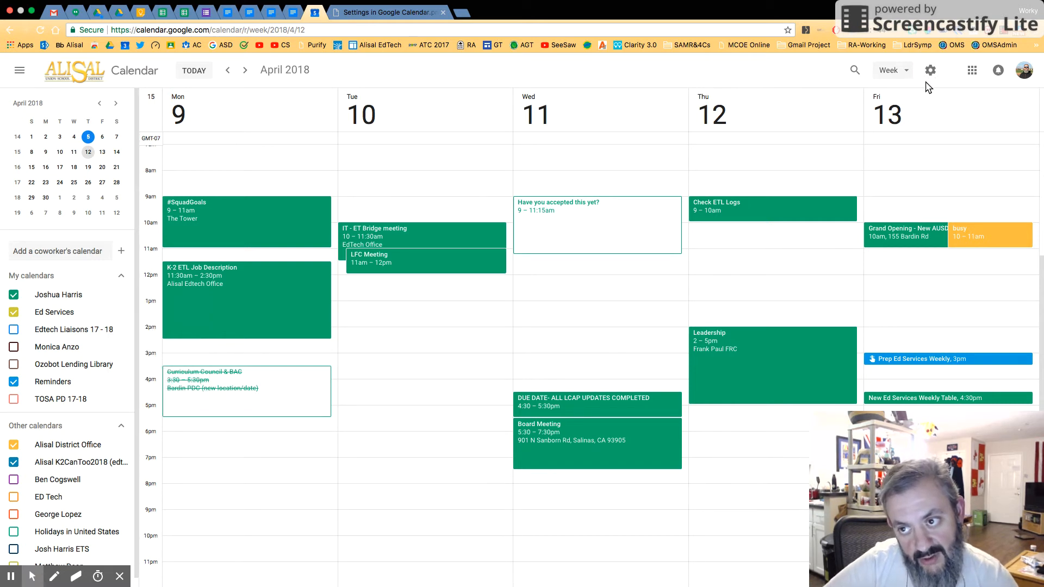
# Step: Open the general settings and select 60 minutes as the default event duration in the event settings
pyautogui.click(929, 77)
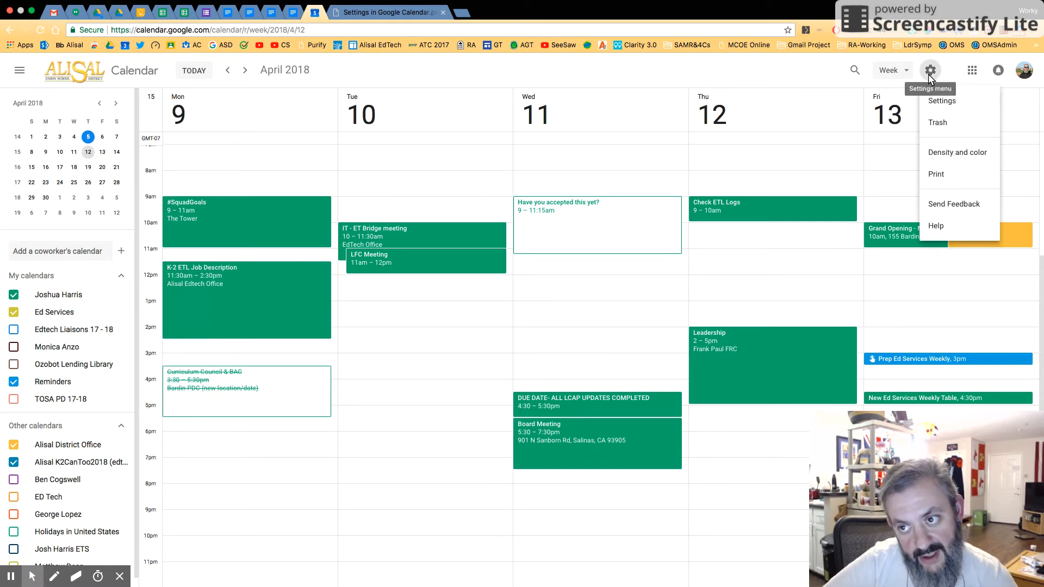
pyautogui.click(935, 103)
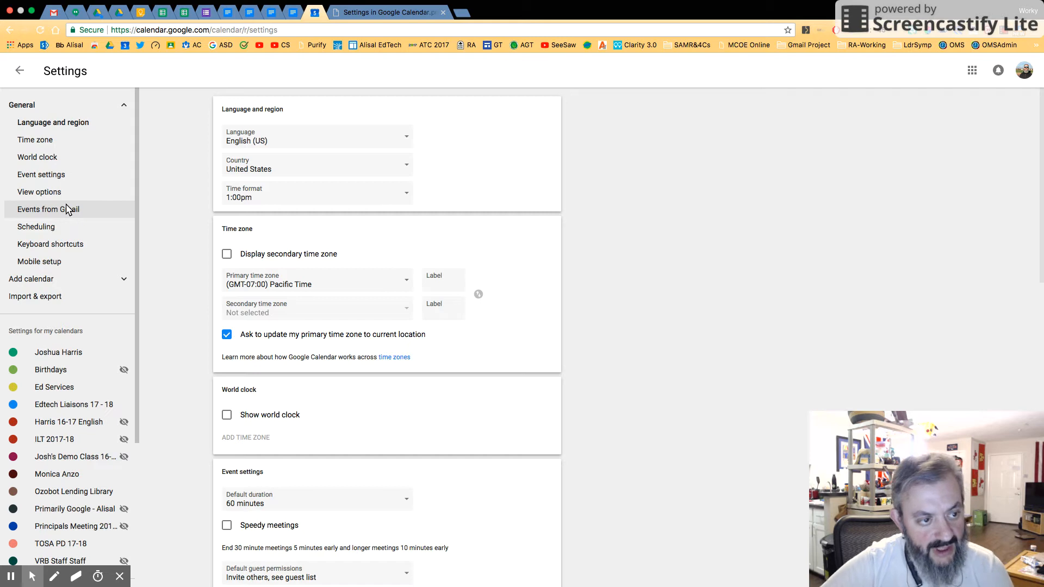
pyautogui.click(51, 229)
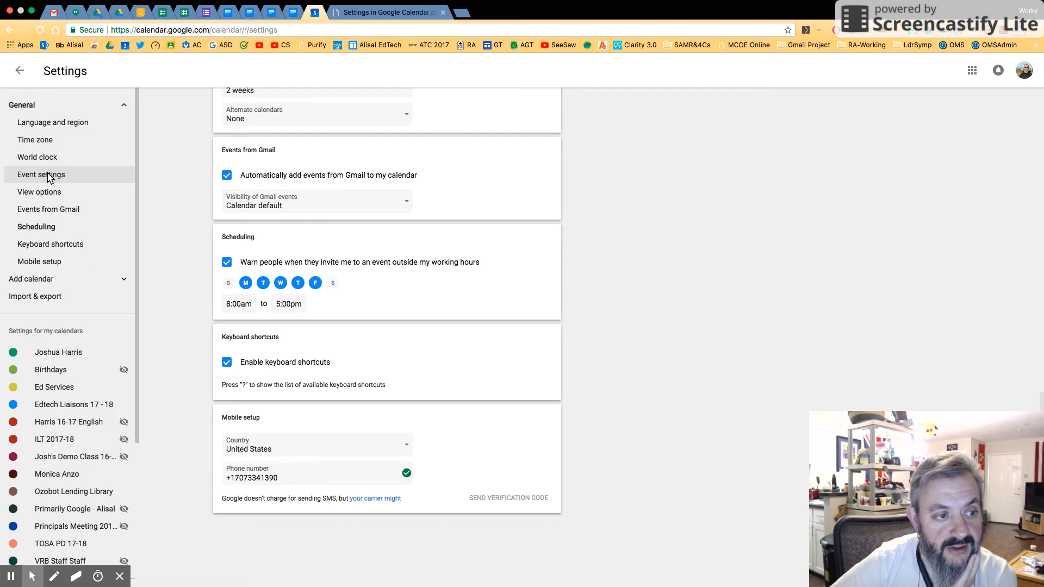
pyautogui.click(79, 181)
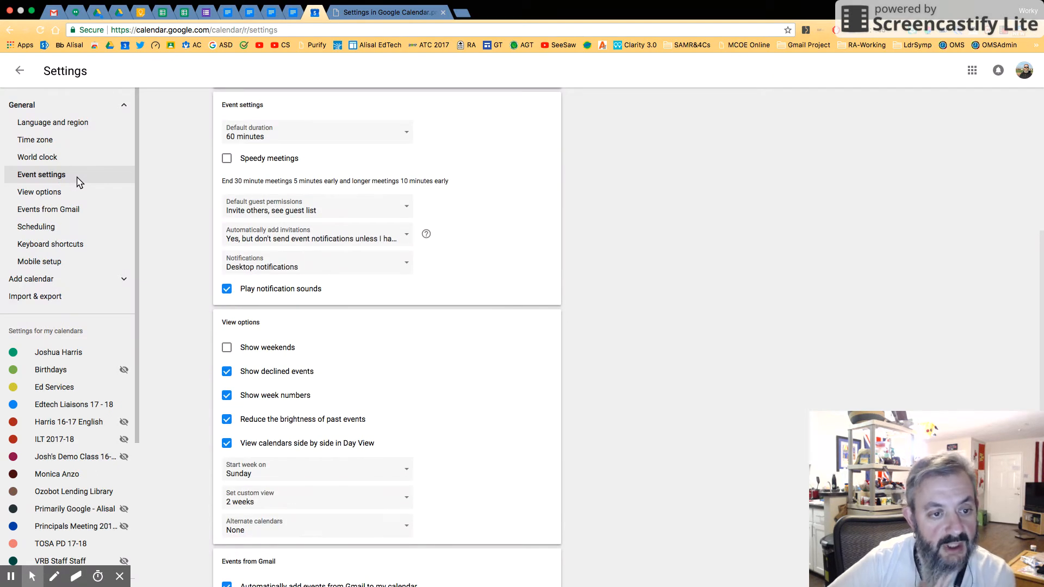
pyautogui.click(266, 141)
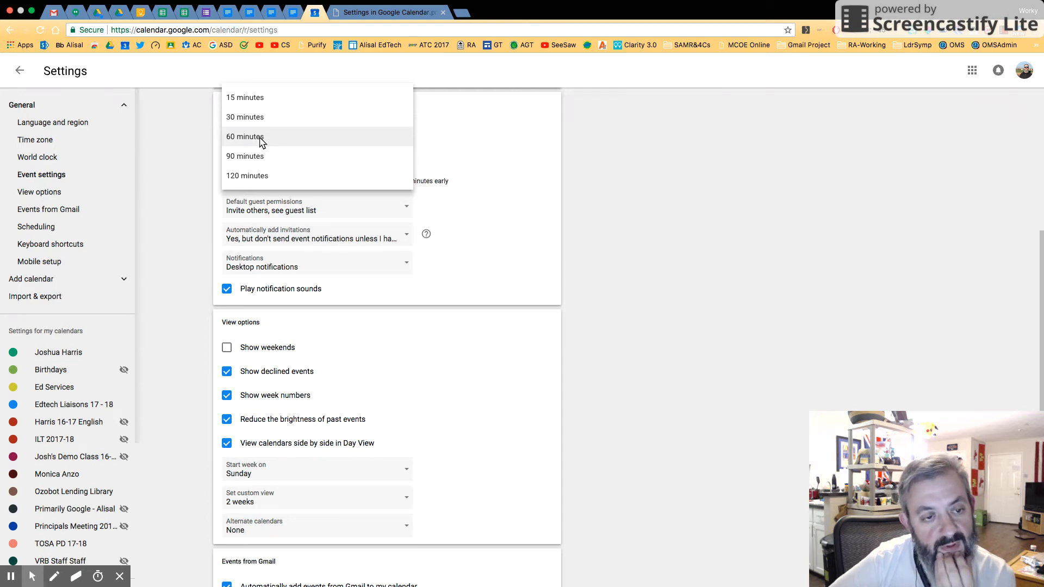
pyautogui.click(261, 140)
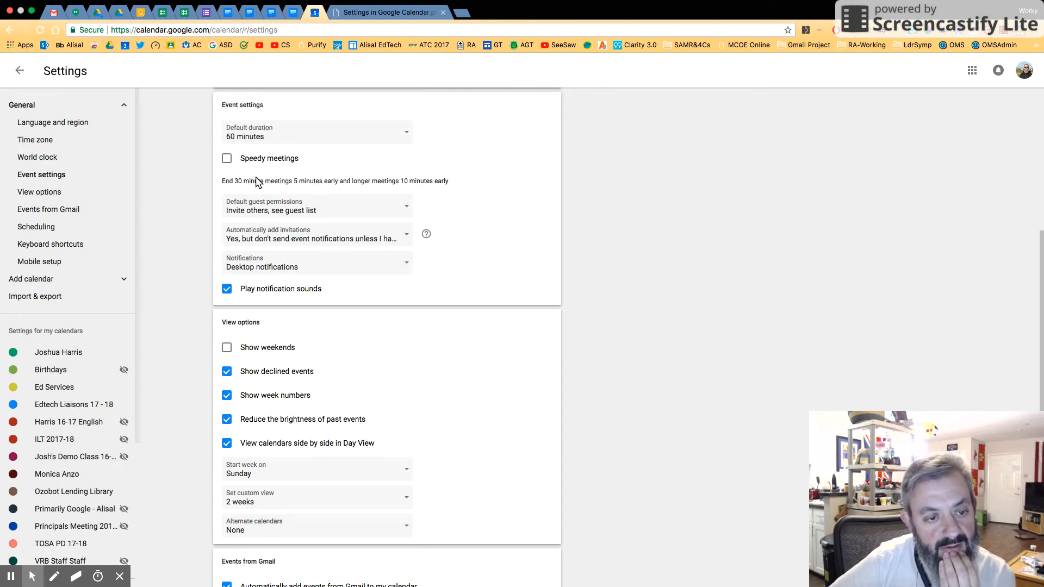
# Step: Set Automatically add invitations to "Yes, but don't send event notifications unless I have responded "Yes" or "Maybe""
pyautogui.click(400, 235)
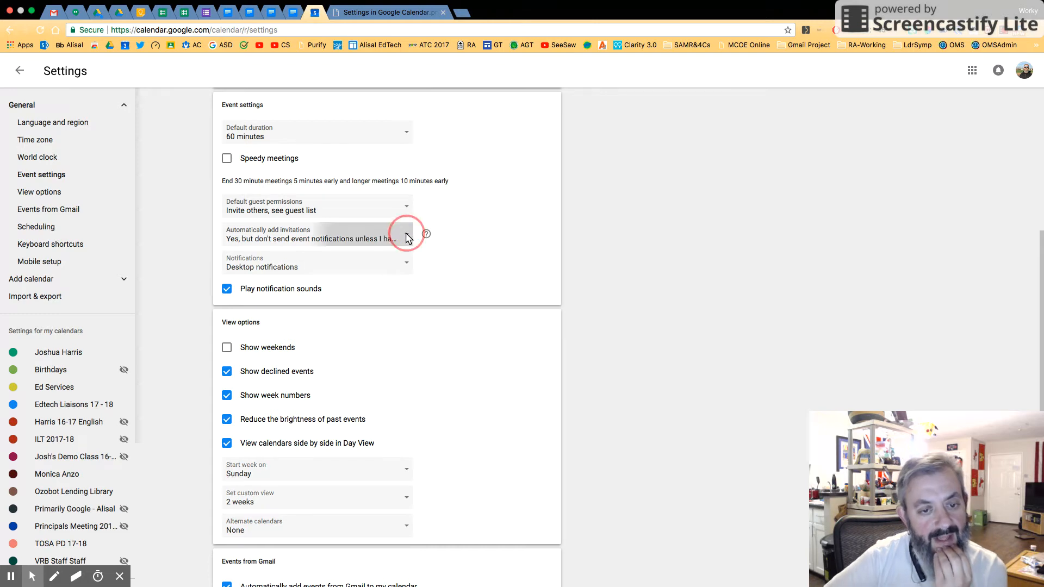
pyautogui.click(394, 225)
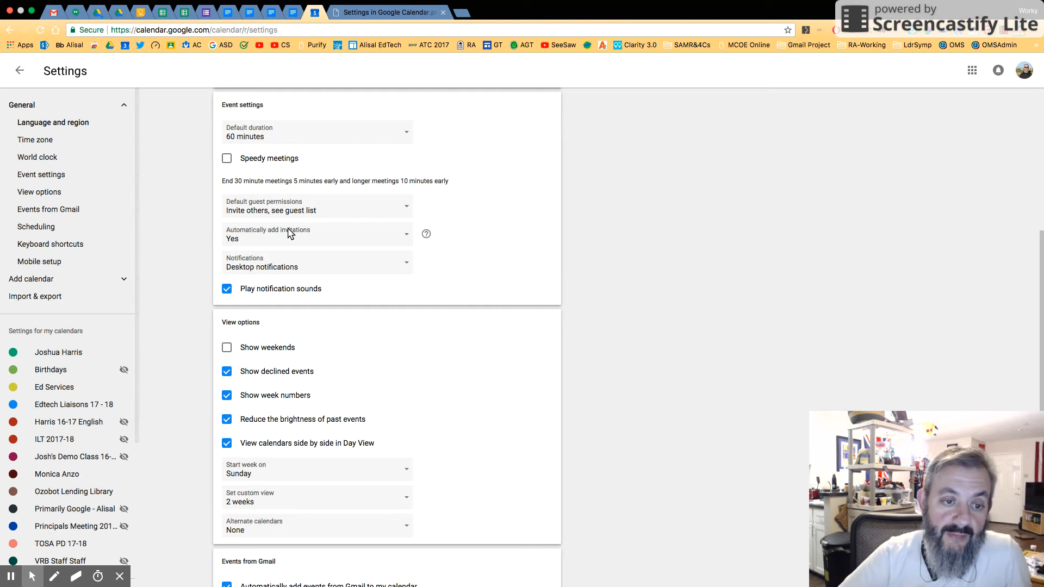
pyautogui.click(290, 234)
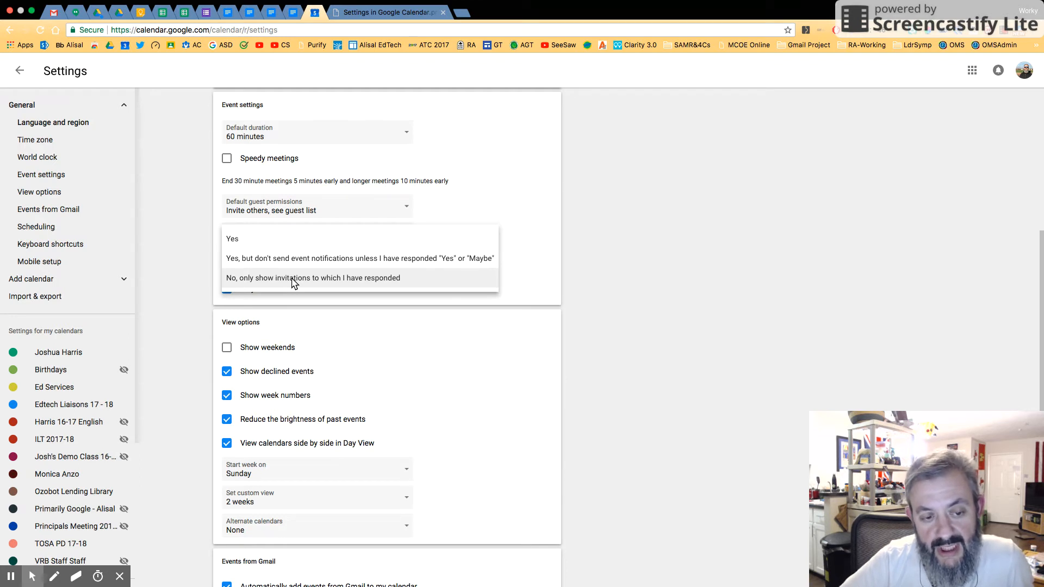
pyautogui.click(288, 258)
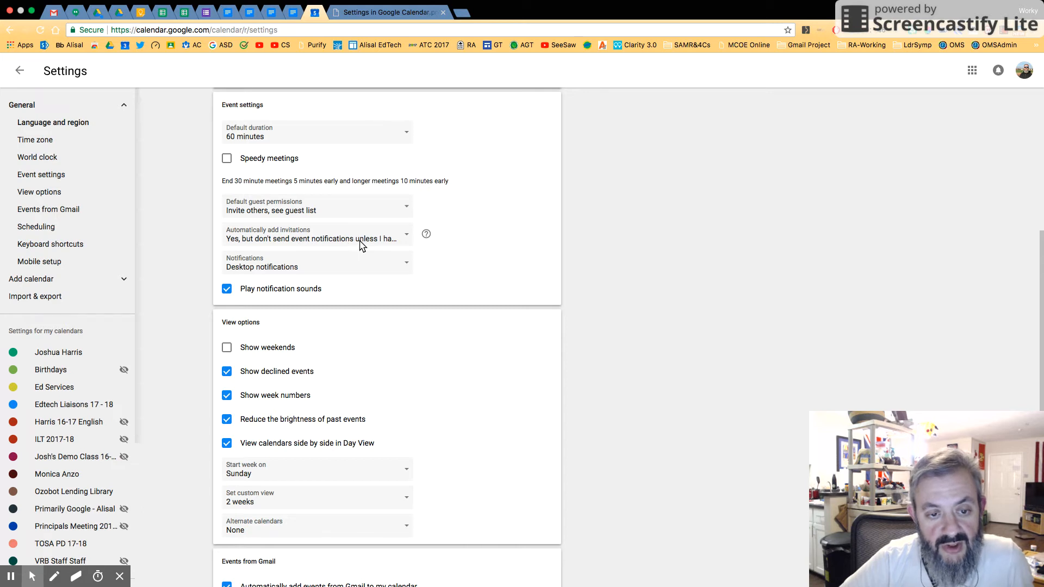
pyautogui.click(382, 240)
pyautogui.click(382, 239)
# Step: Return to the week view and answer No to the Curriculum Council & BAC event on Monday, April 9
pyautogui.click(20, 71)
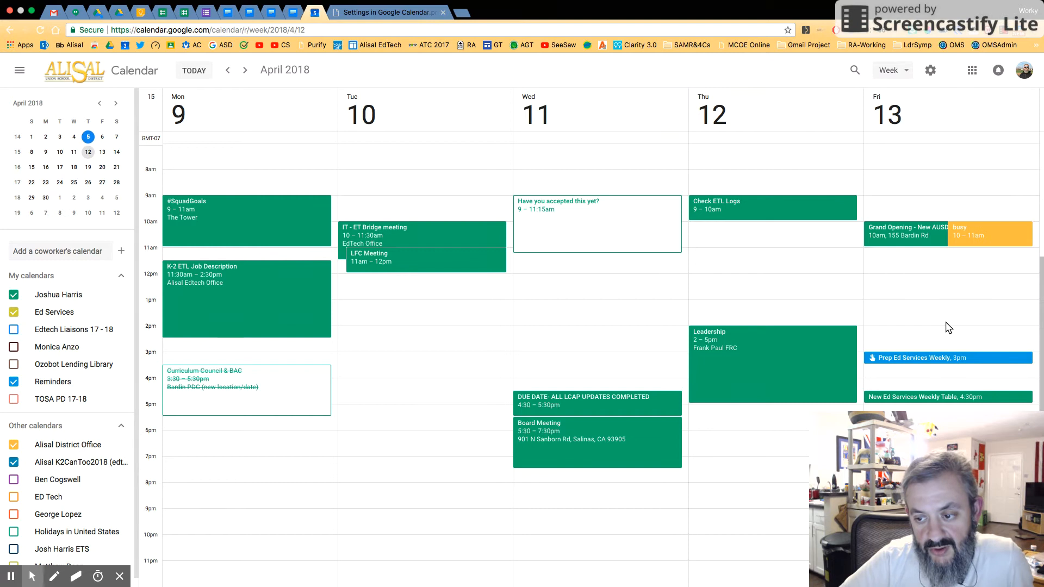
pyautogui.click(244, 409)
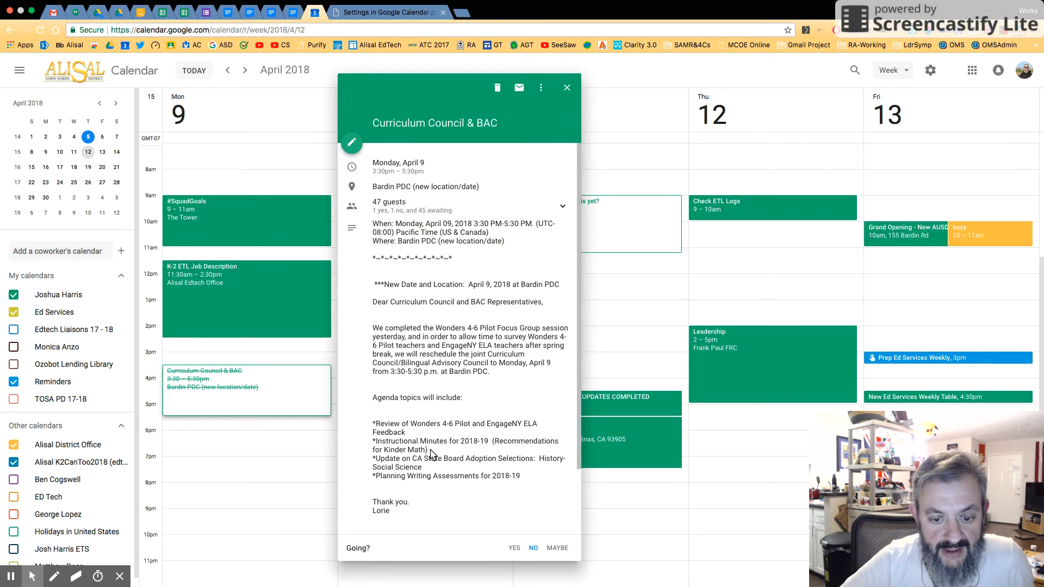
pyautogui.click(534, 548)
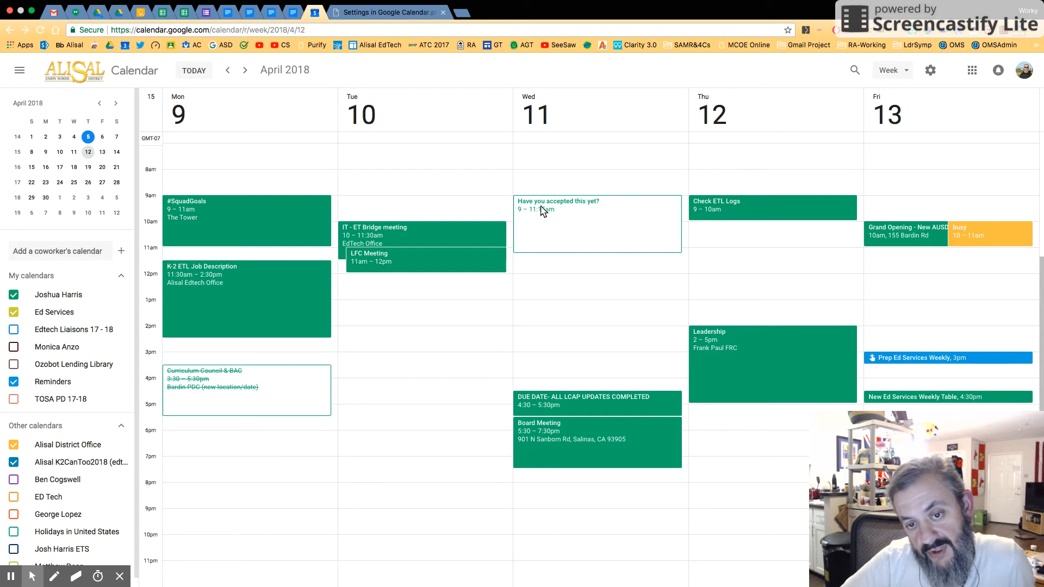
# Step: Answer Yes to the "Have you accepted this yet?" invitation on Wednesday, April 11
pyautogui.click(544, 229)
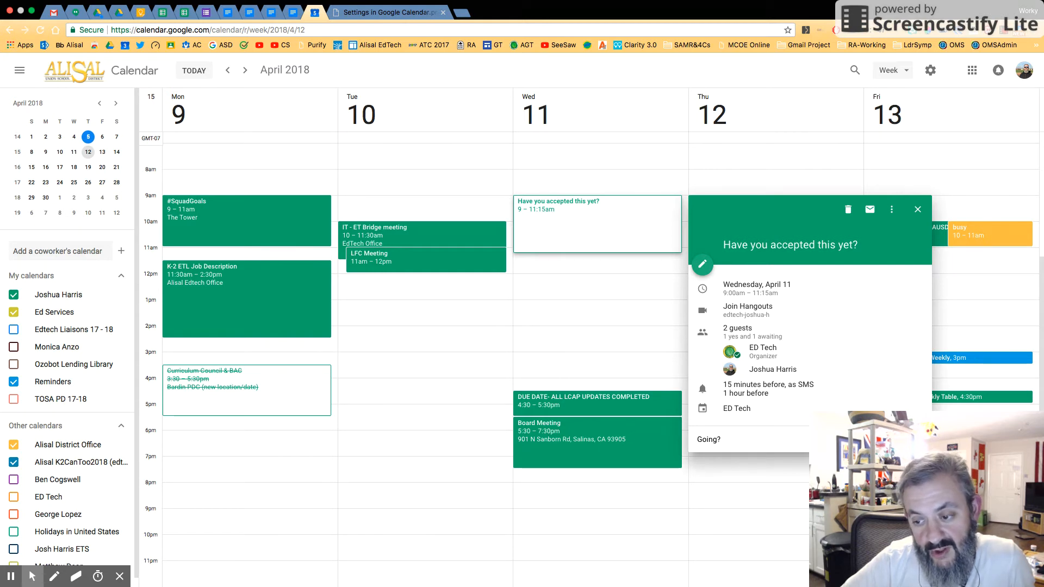
pyautogui.click(838, 439)
pyautogui.click(639, 238)
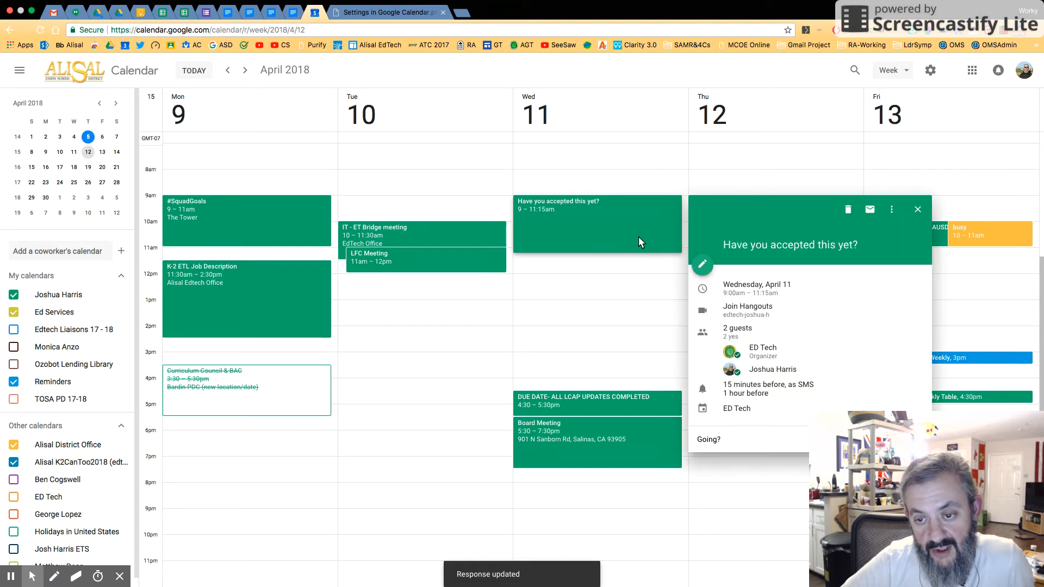
# Step: Switch the reply to the "Have you accepted this yet?" invitation to Maybe and after that to No
pyautogui.click(909, 439)
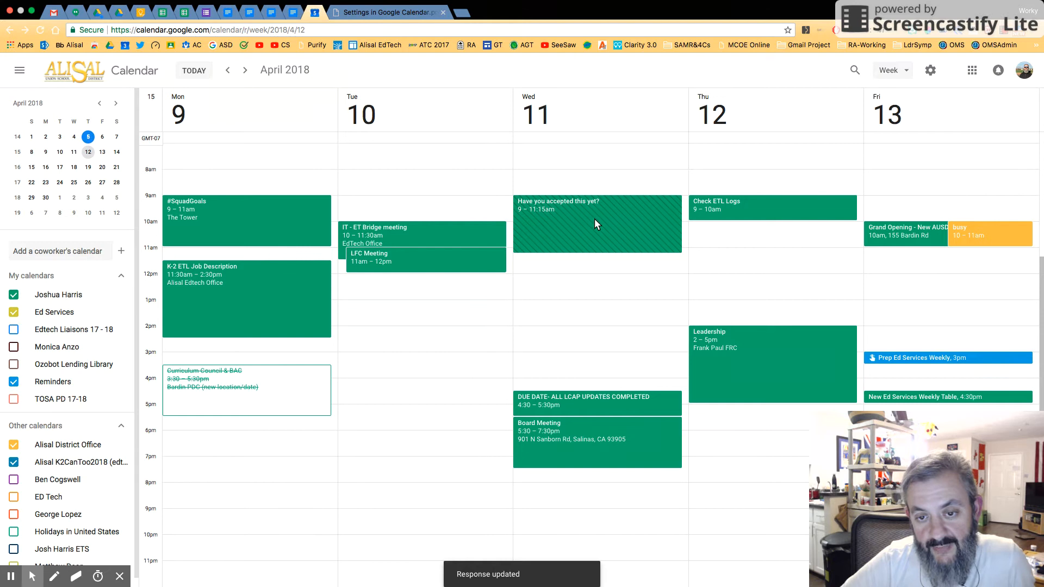
pyautogui.click(622, 244)
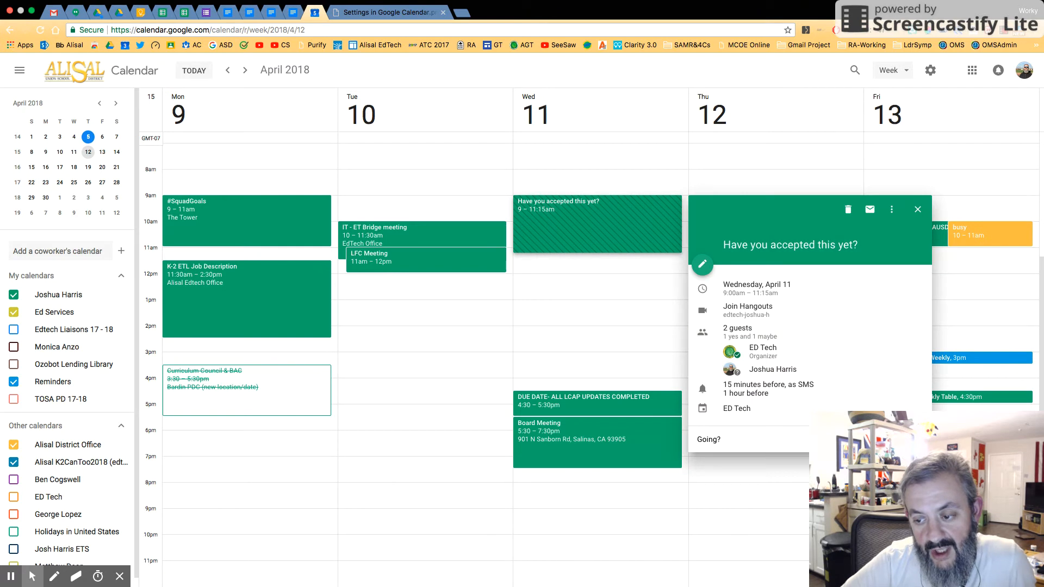
pyautogui.click(871, 440)
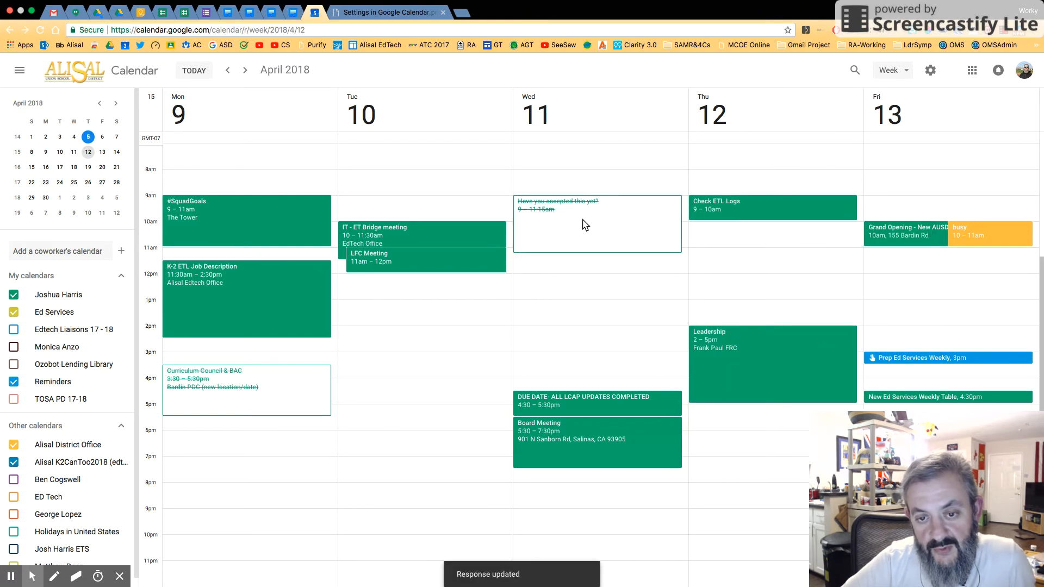
# Step: Answer Maybe to the declined "Have you accepted this yet?" invitation on Wednesday, April 11
pyautogui.click(566, 237)
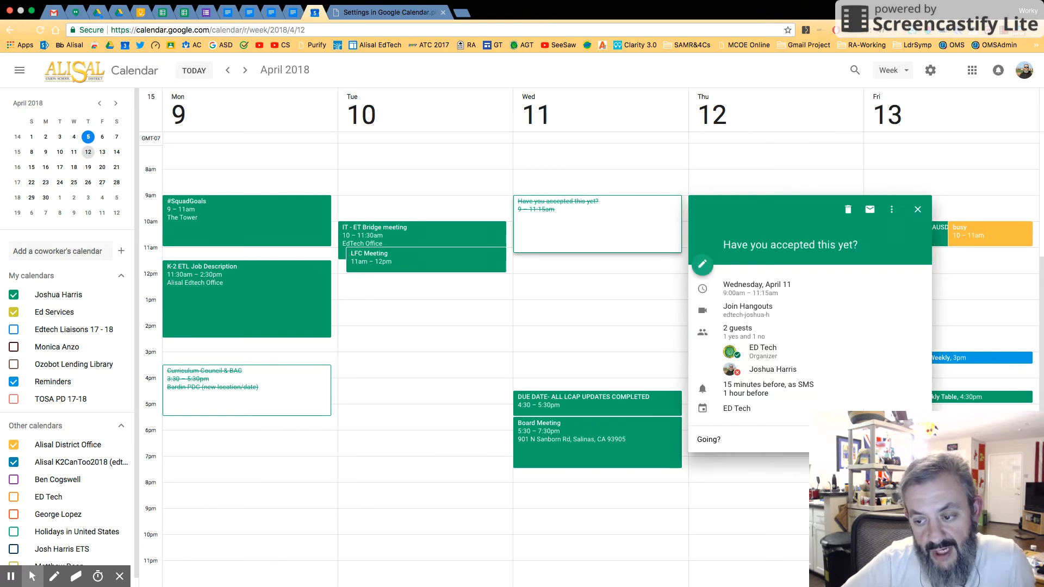
pyautogui.click(900, 440)
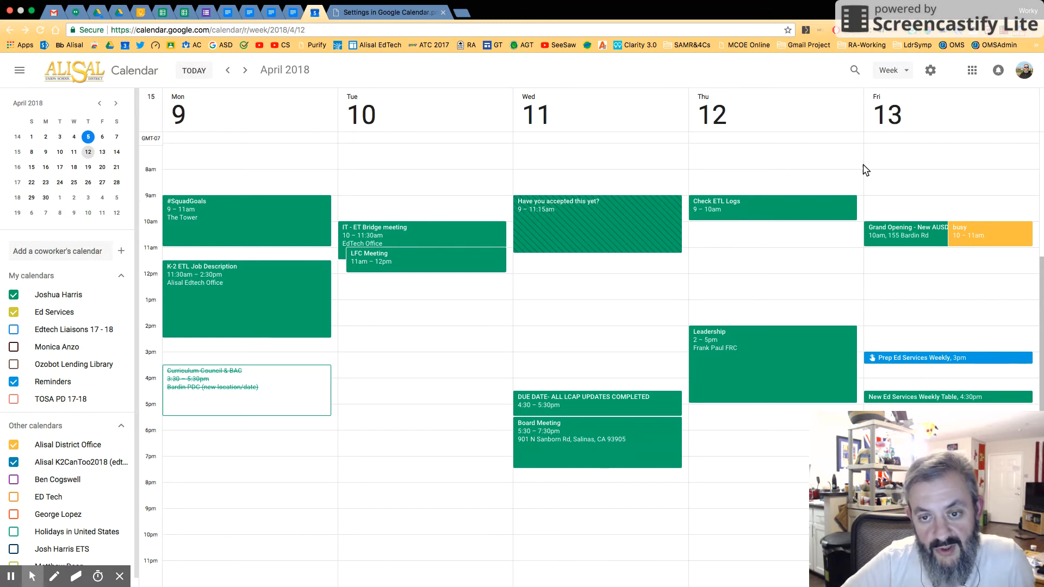
# Step: Reopen the general settings and review the Event settings and Mobile setup sections
pyautogui.click(932, 72)
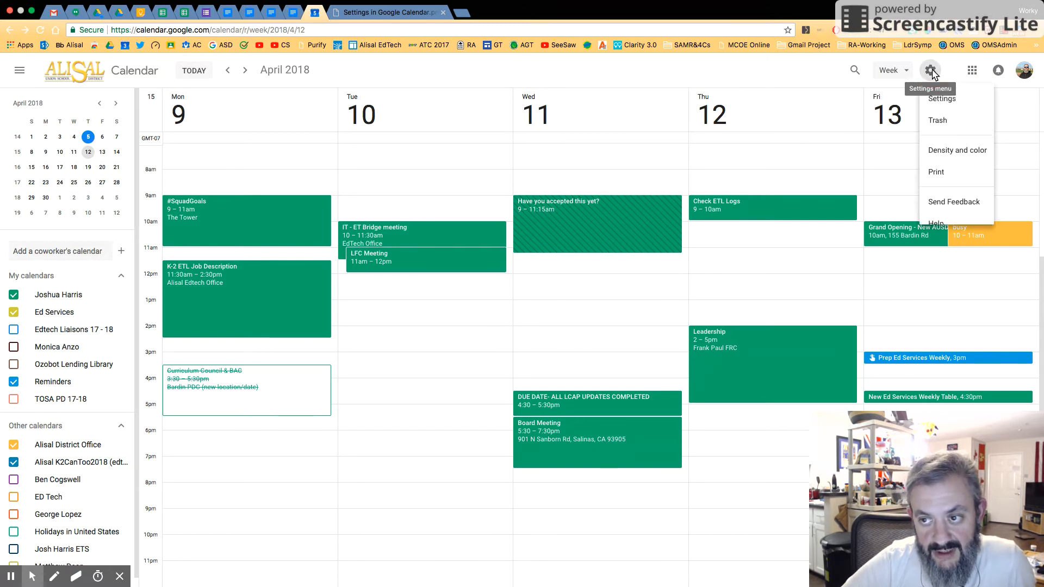
pyautogui.click(935, 103)
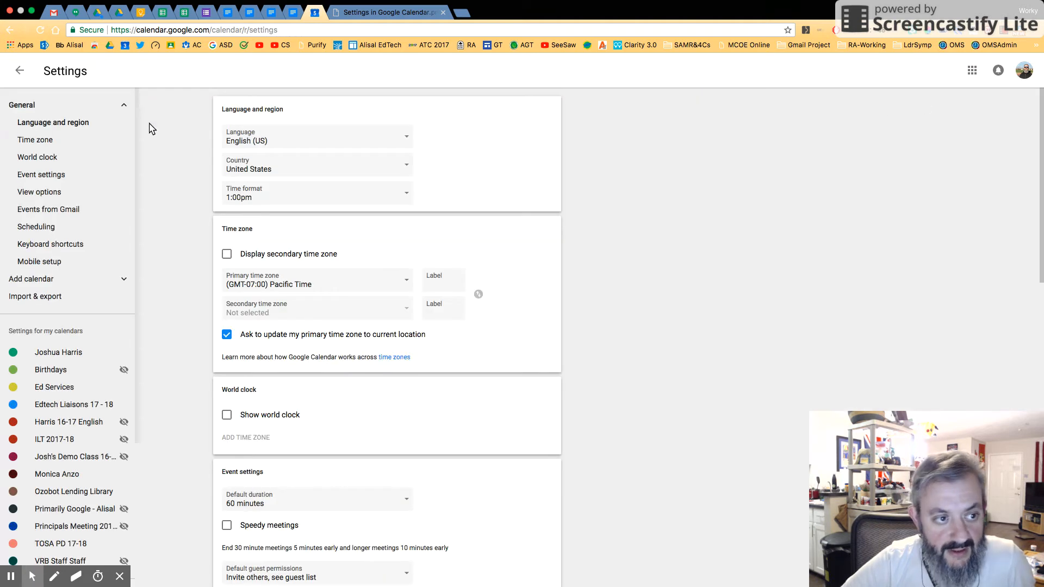
pyautogui.click(63, 174)
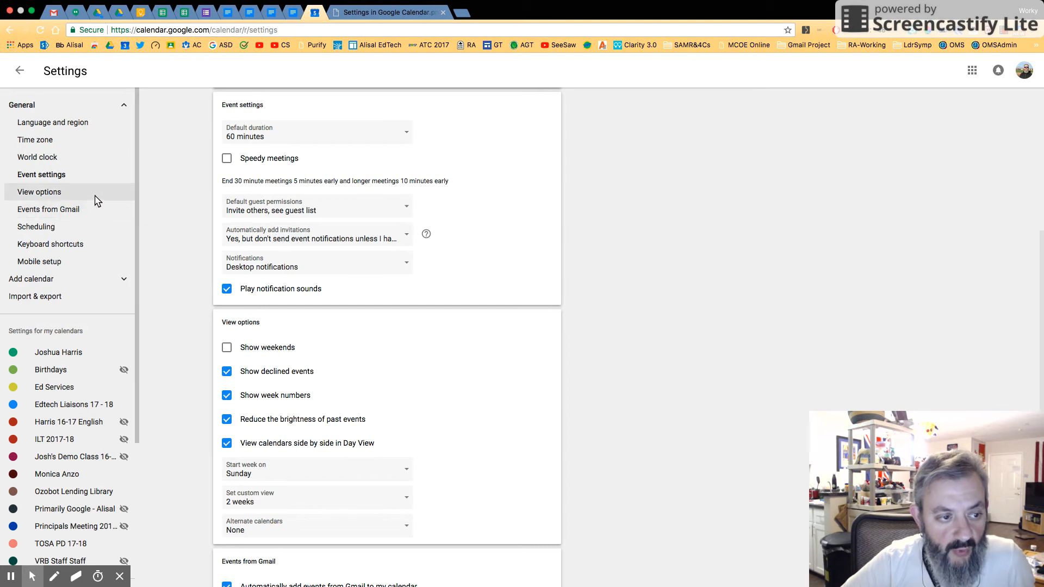
pyautogui.click(59, 266)
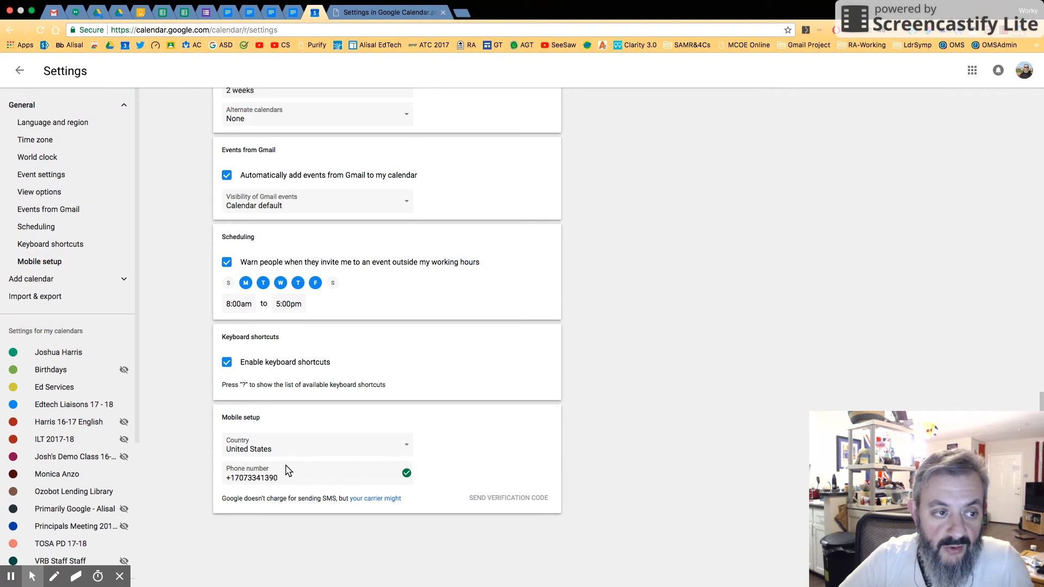
# Step: Go to the View options and select 2 weeks as the custom view
pyautogui.click(56, 198)
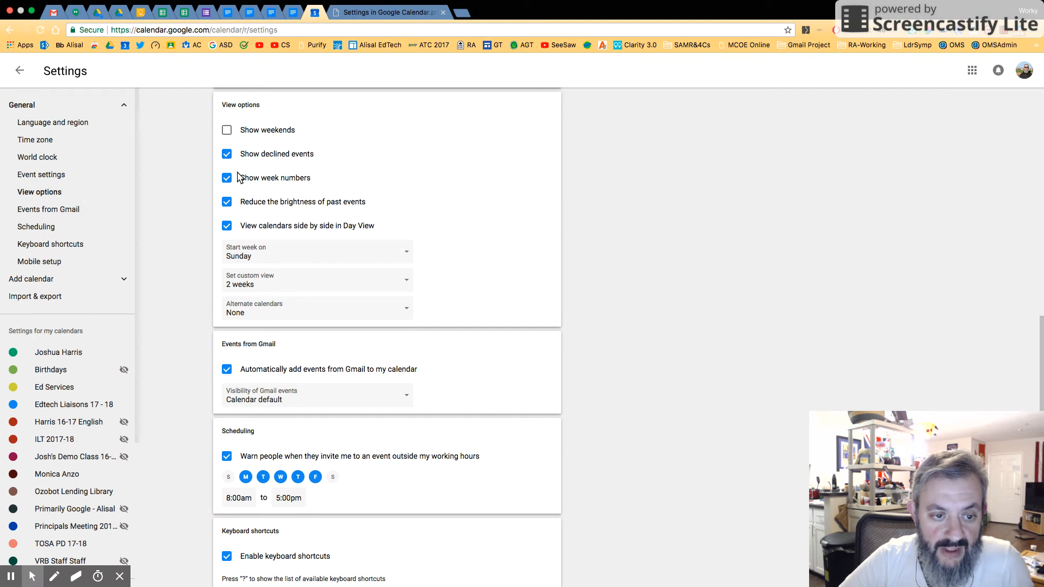
pyautogui.click(272, 289)
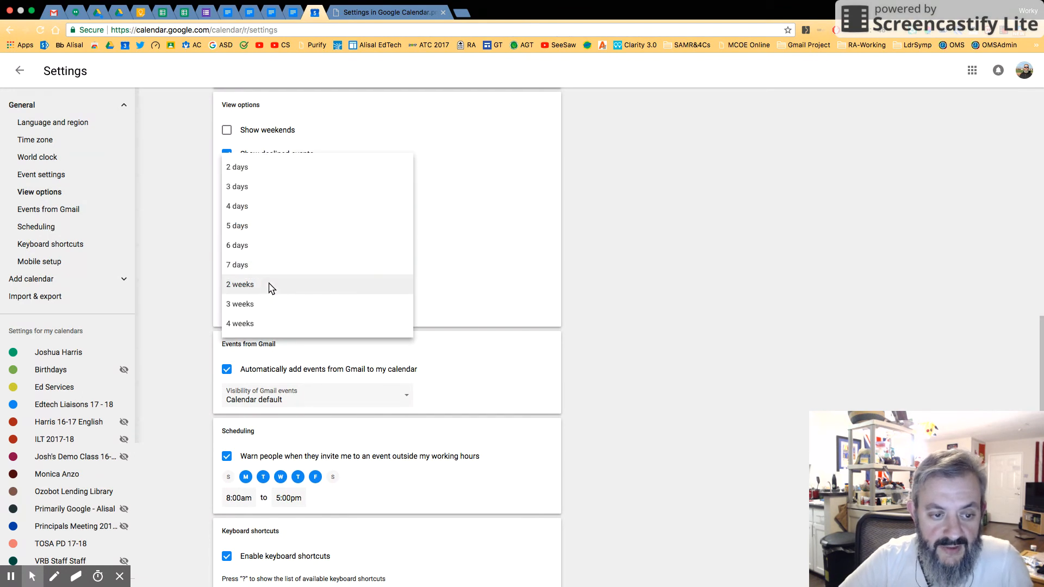
pyautogui.click(271, 287)
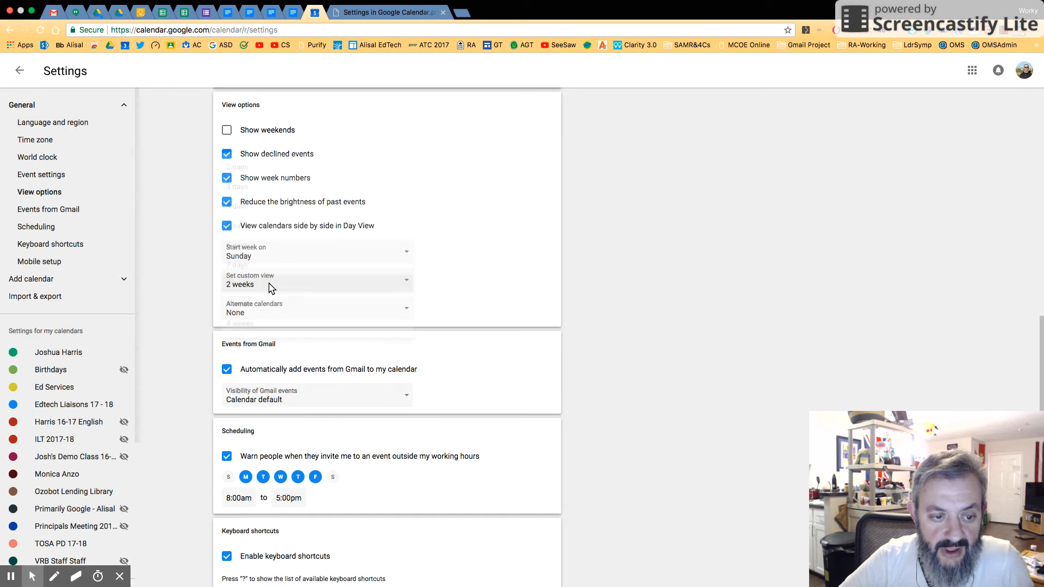
# Step: Open the personal calendar's own settings from the calendar list, and again by way of the general settings
pyautogui.click(19, 71)
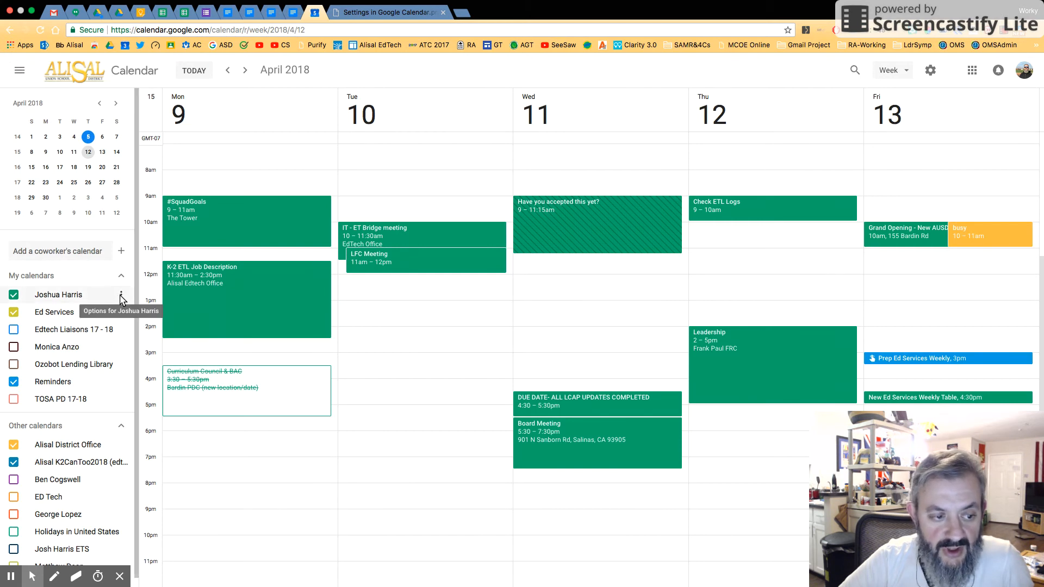
pyautogui.click(122, 296)
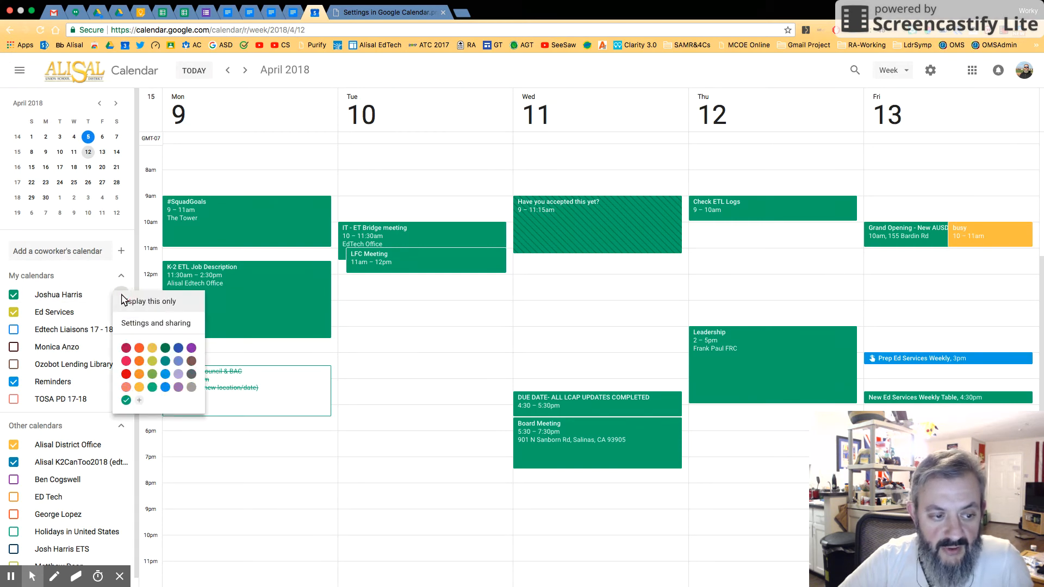
pyautogui.click(140, 326)
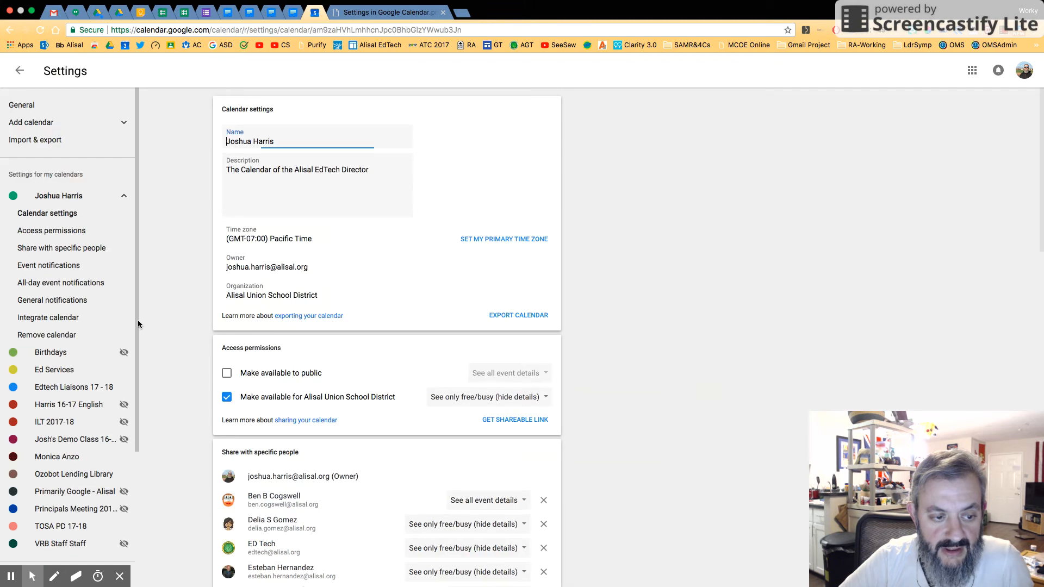
pyautogui.click(40, 110)
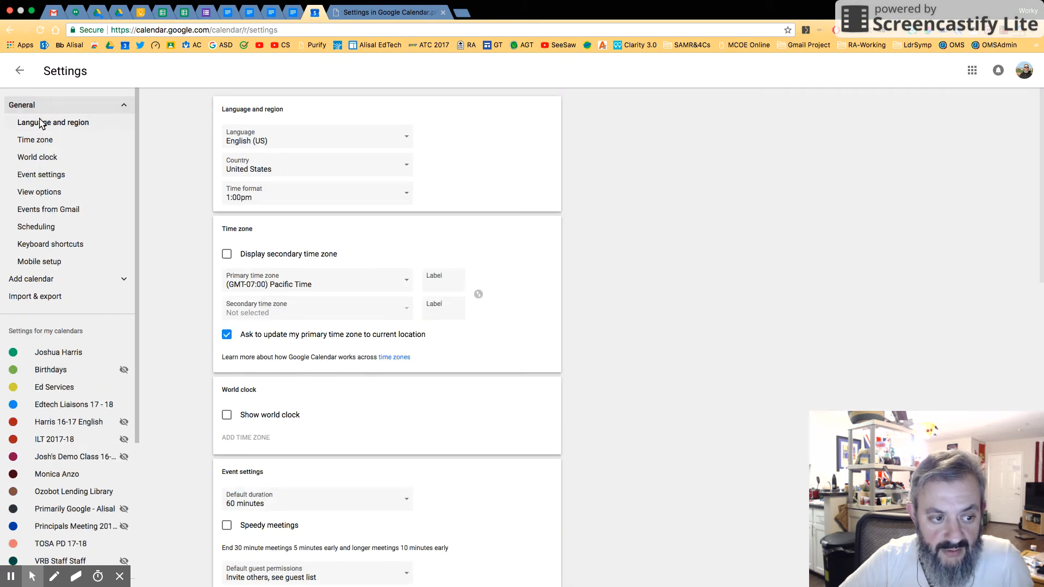
pyautogui.click(77, 356)
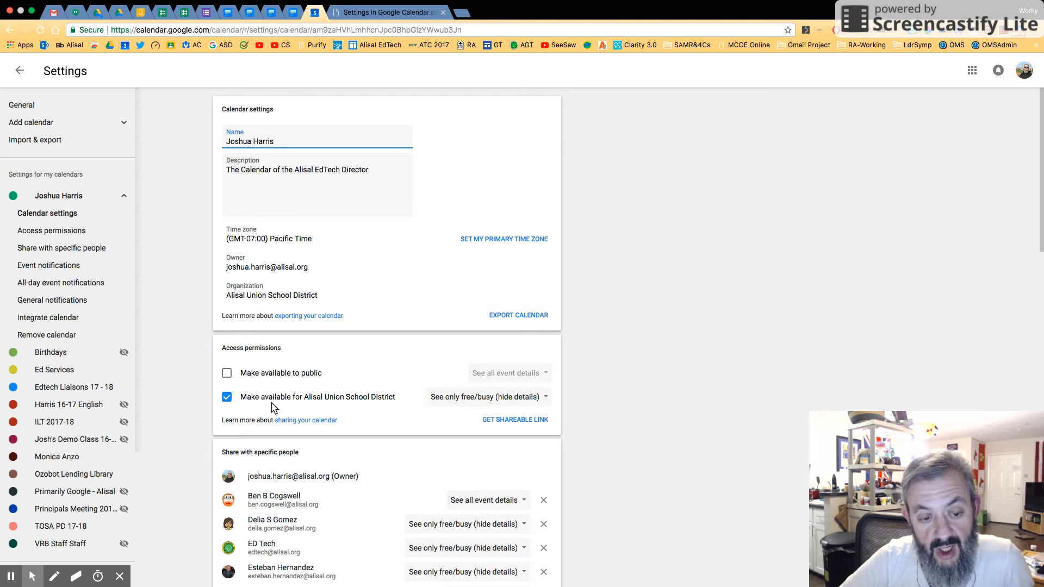
# Step: Review the access levels available for the Alisal Union School District, keeping See only free/busy (hide details)
pyautogui.click(447, 403)
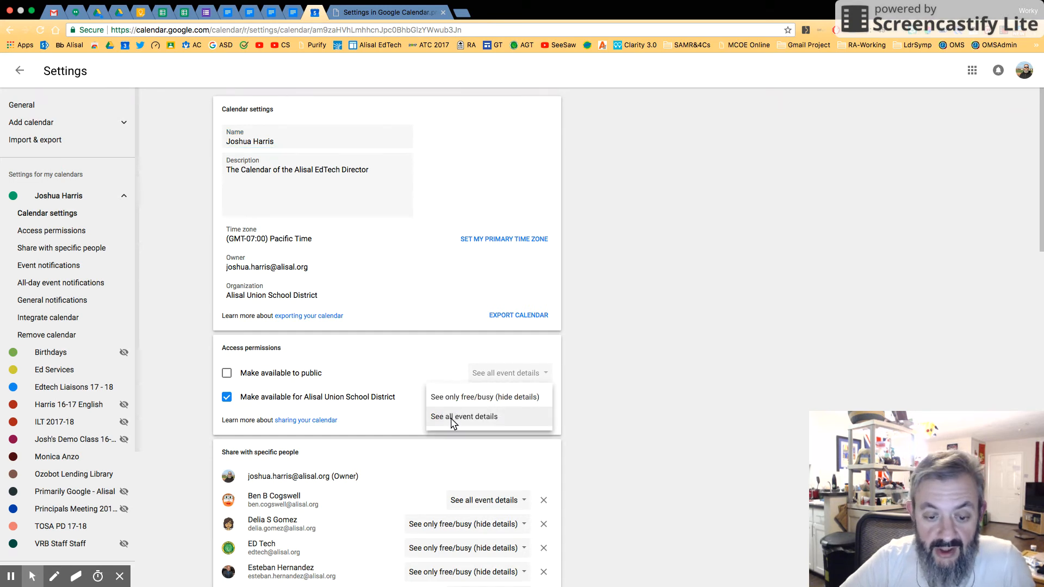
pyautogui.click(449, 401)
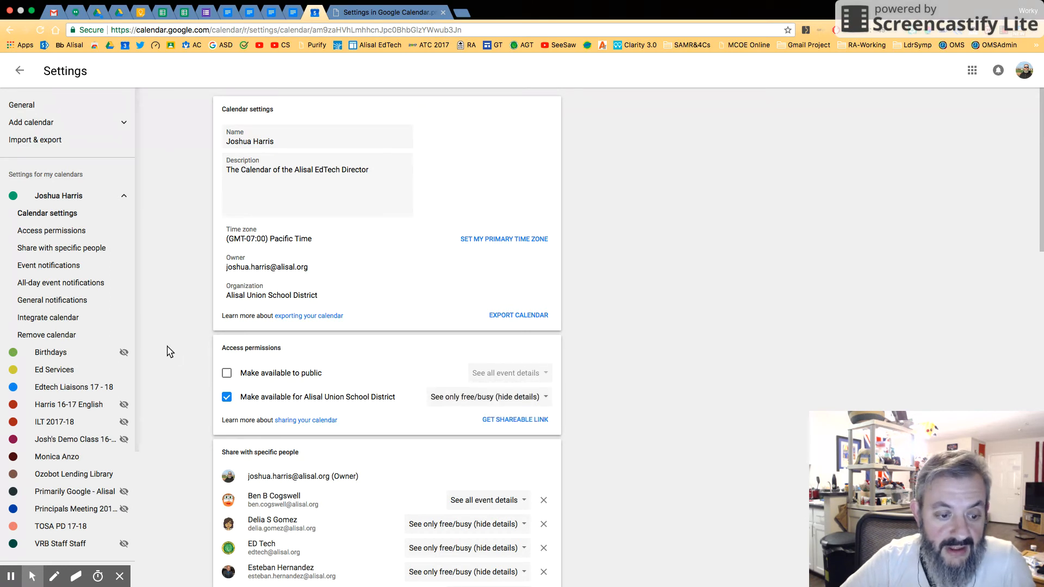
pyautogui.scroll(-1, 167, 349)
pyautogui.scroll(-1, 168, 345)
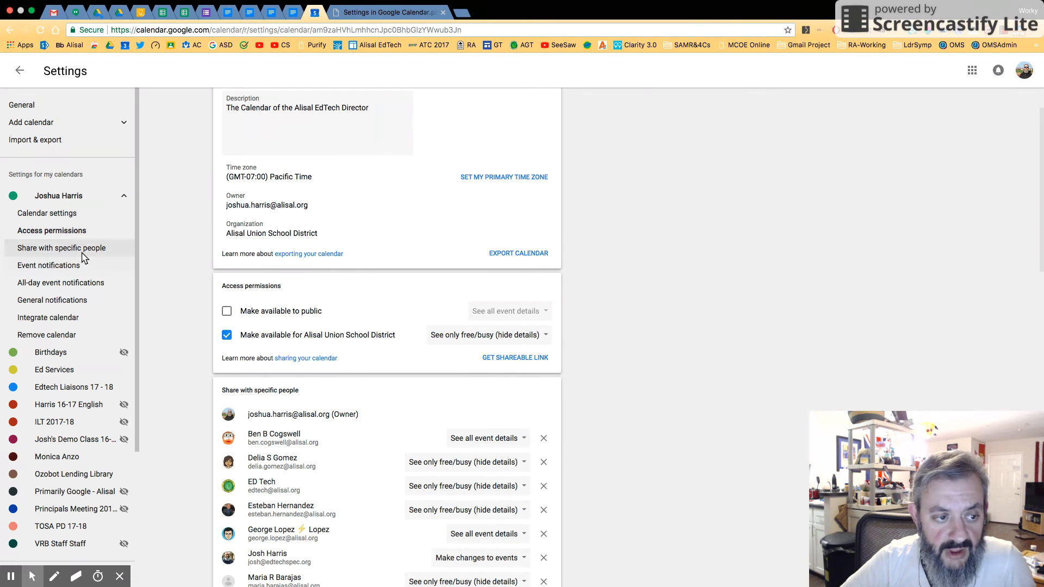
# Step: Under Share with specific people, review the permission levels for the person with editing rights, keeping Make changes to events
pyautogui.scroll(-1, 166, 370)
pyautogui.scroll(-2, 166, 369)
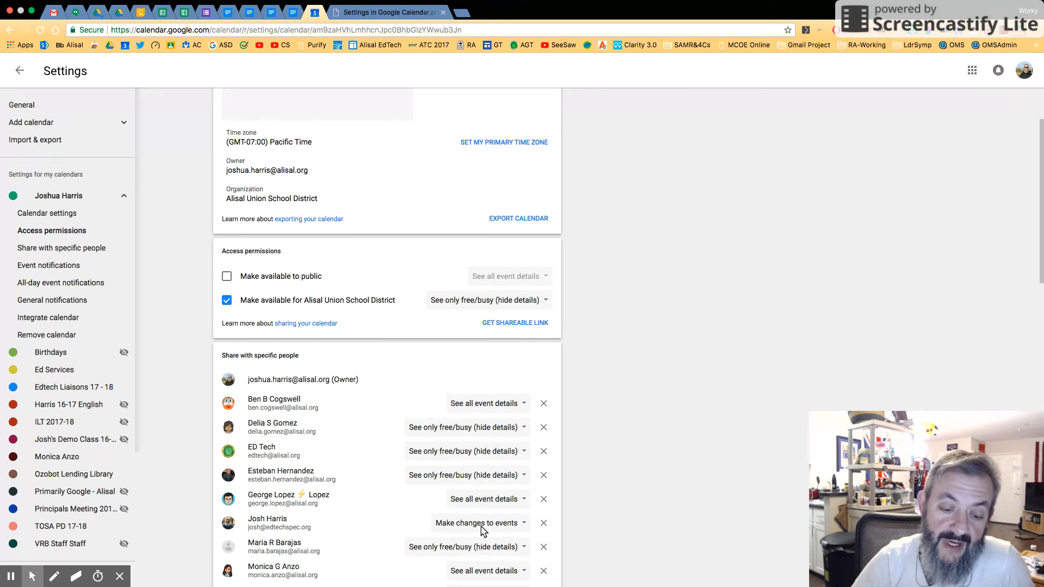
pyautogui.click(481, 524)
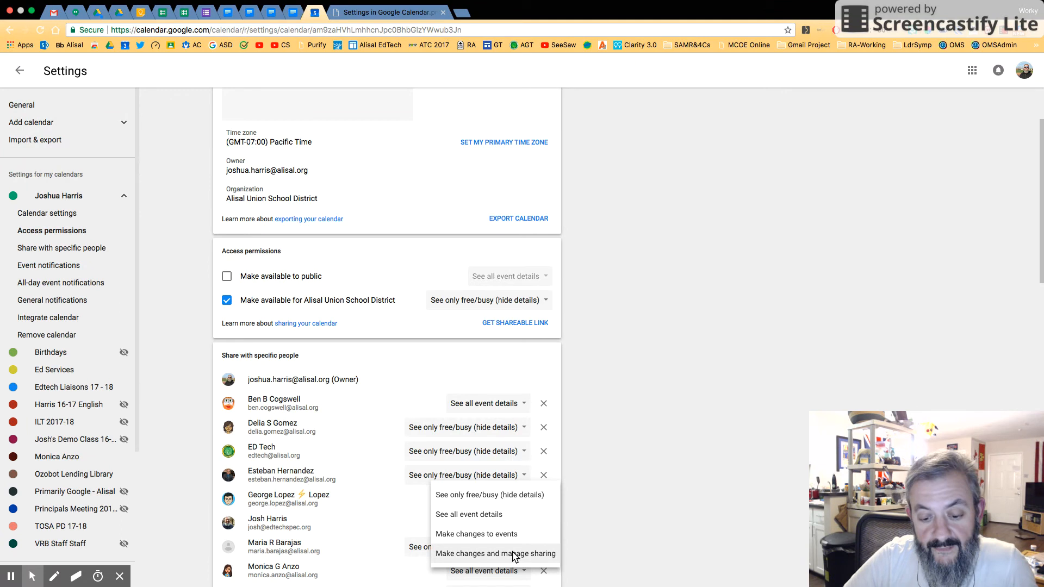
pyautogui.click(505, 535)
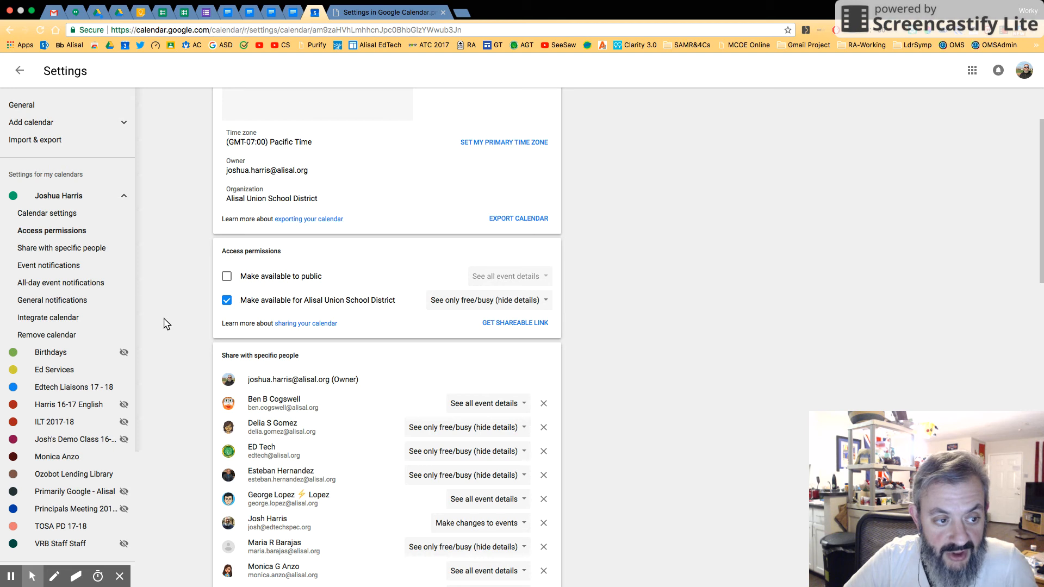
# Step: Go to the General notifications and review the delivery options for New events without changing them
pyautogui.click(67, 299)
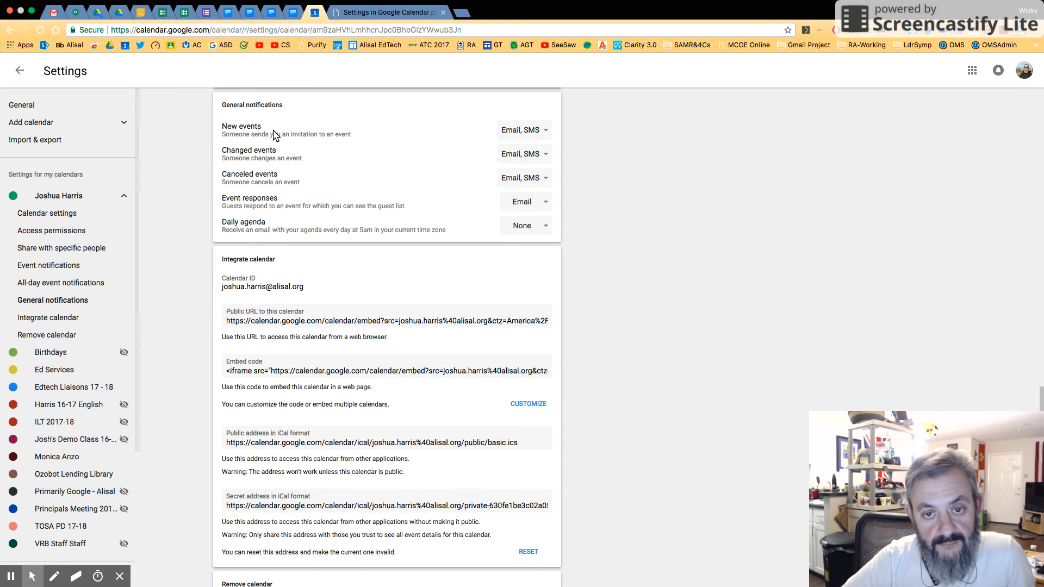
pyautogui.click(529, 136)
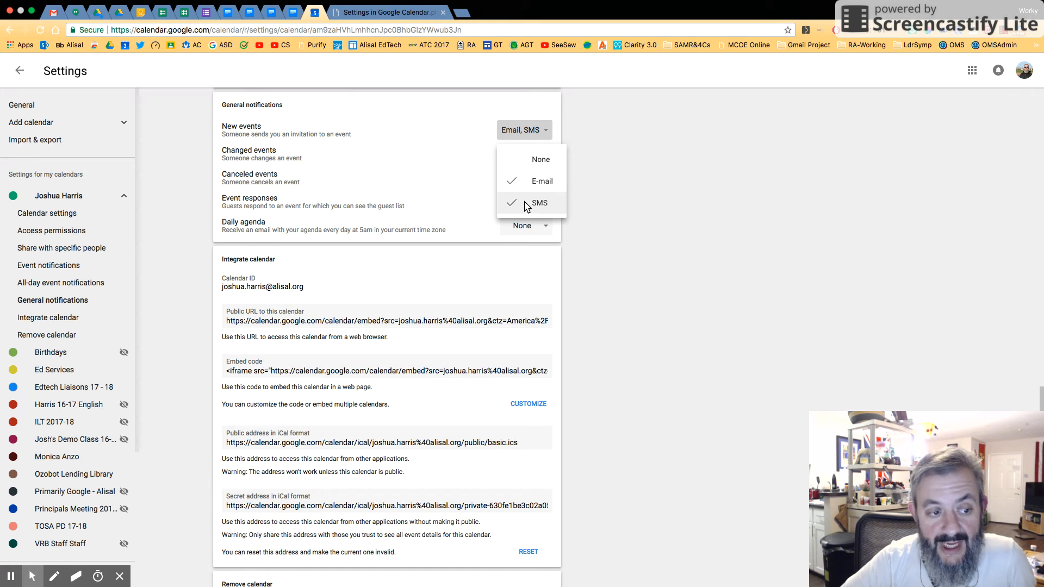
pyautogui.click(600, 176)
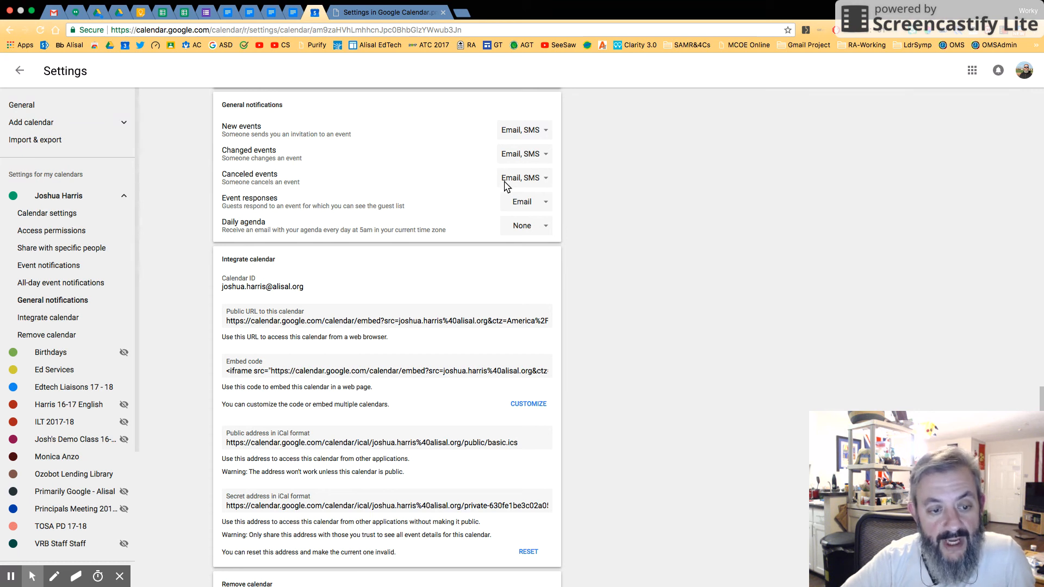
# Step: Go to the All-day event notifications and review the delivery types for the 9:00am reminder, keeping SMS
pyautogui.scroll(1, 302, 205)
pyautogui.scroll(5, 302, 205)
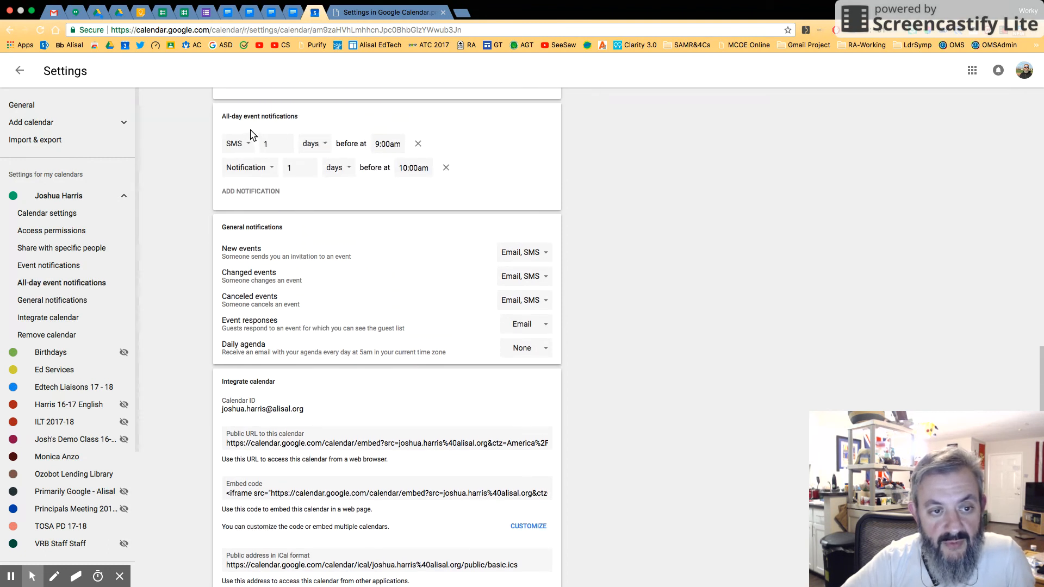
pyautogui.click(80, 284)
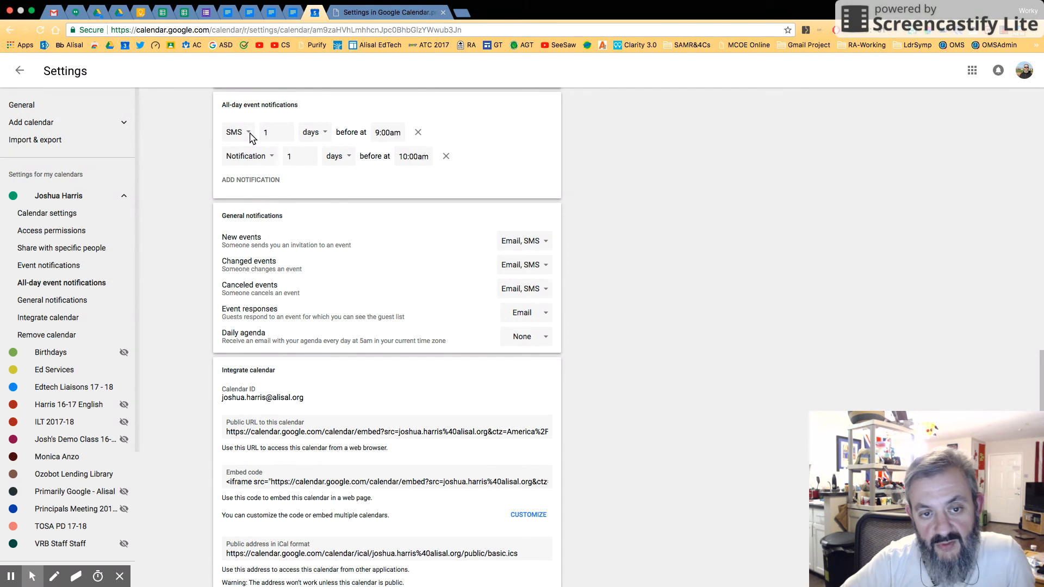
pyautogui.click(250, 138)
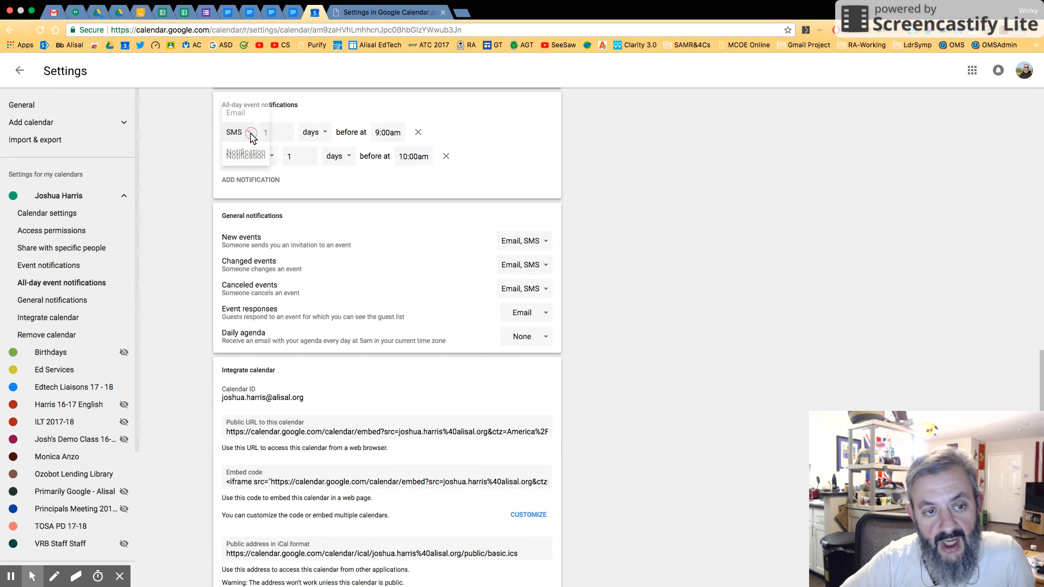
pyautogui.click(251, 135)
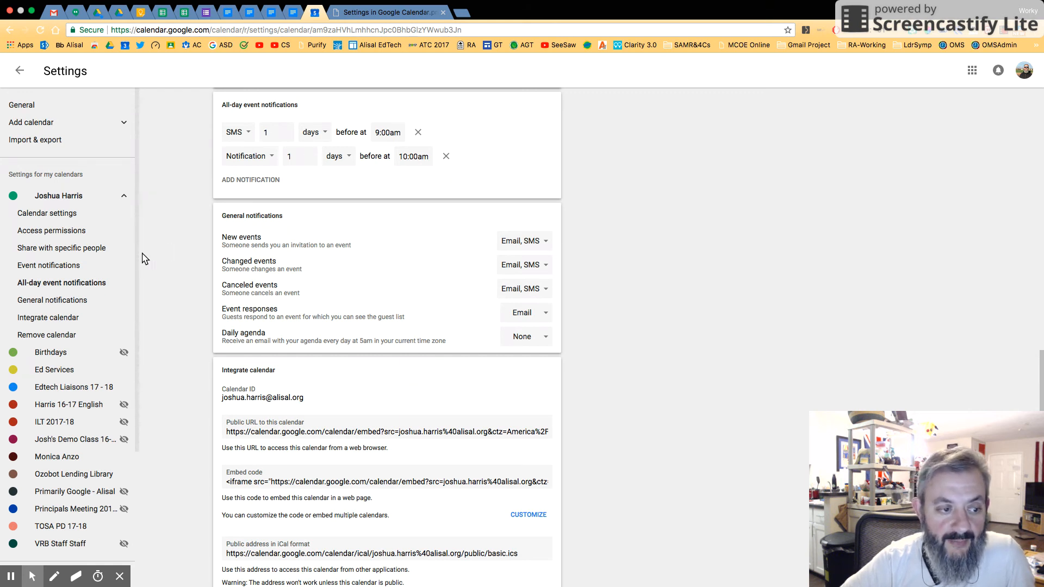
# Step: Go to the Event notifications and review the delivery types for the 1-hour reminder without changing it
pyautogui.click(69, 269)
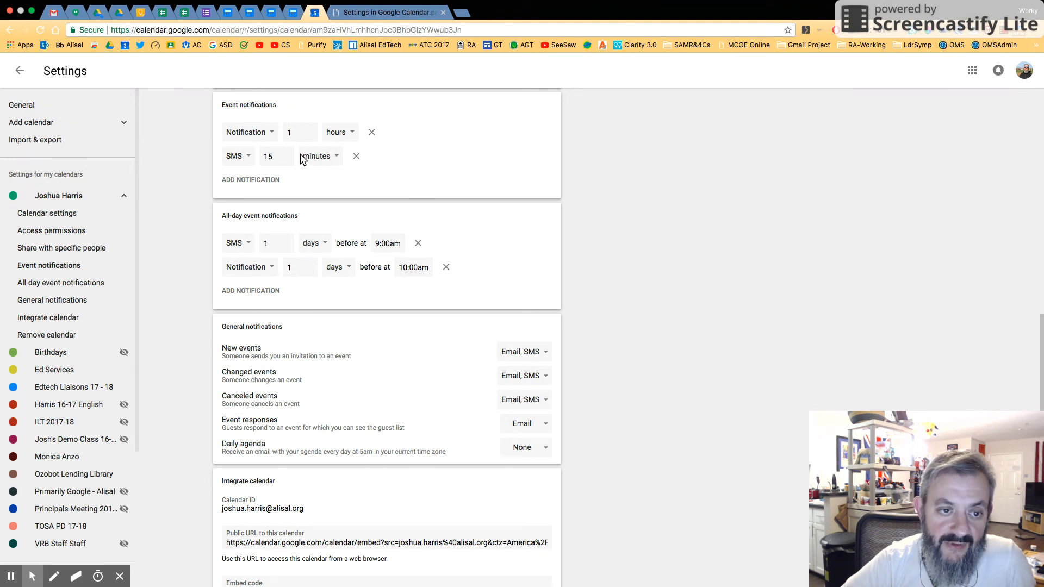
pyautogui.click(272, 135)
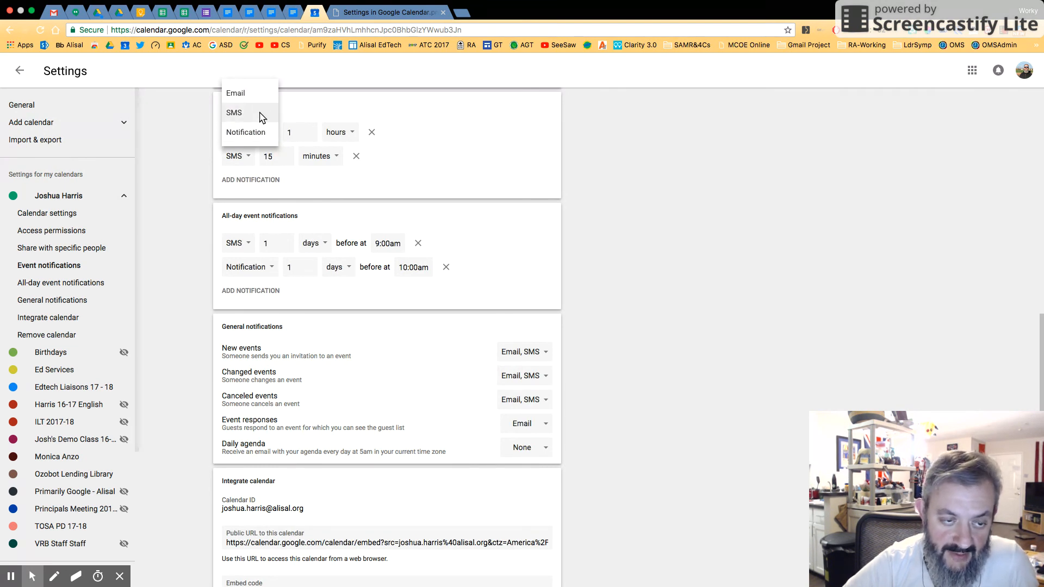
pyautogui.click(189, 141)
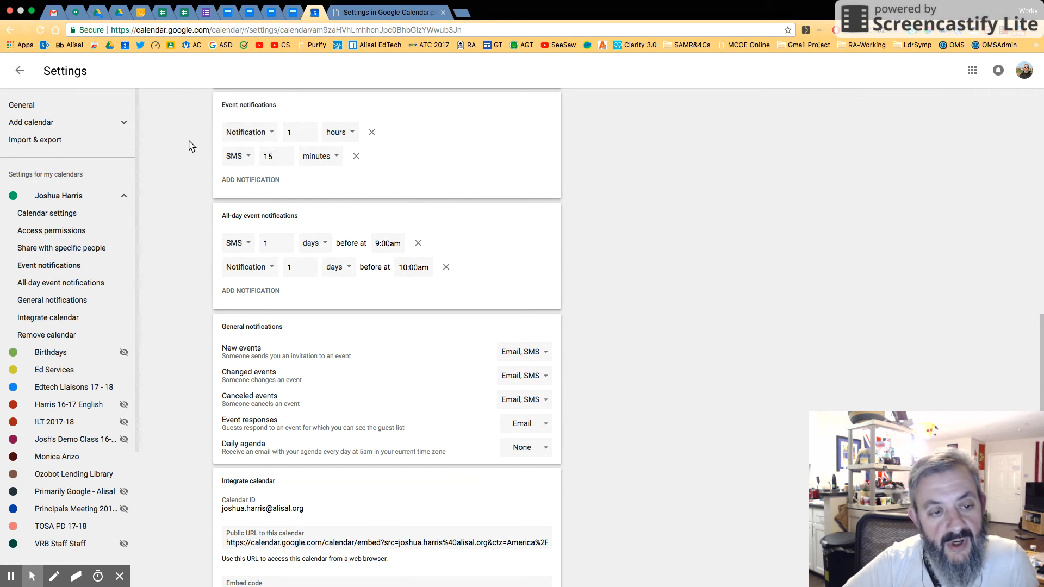
# Step: Add an Email event notification set to 2 days before events, and return to the calendar's week view
pyautogui.click(254, 179)
pyautogui.click(261, 181)
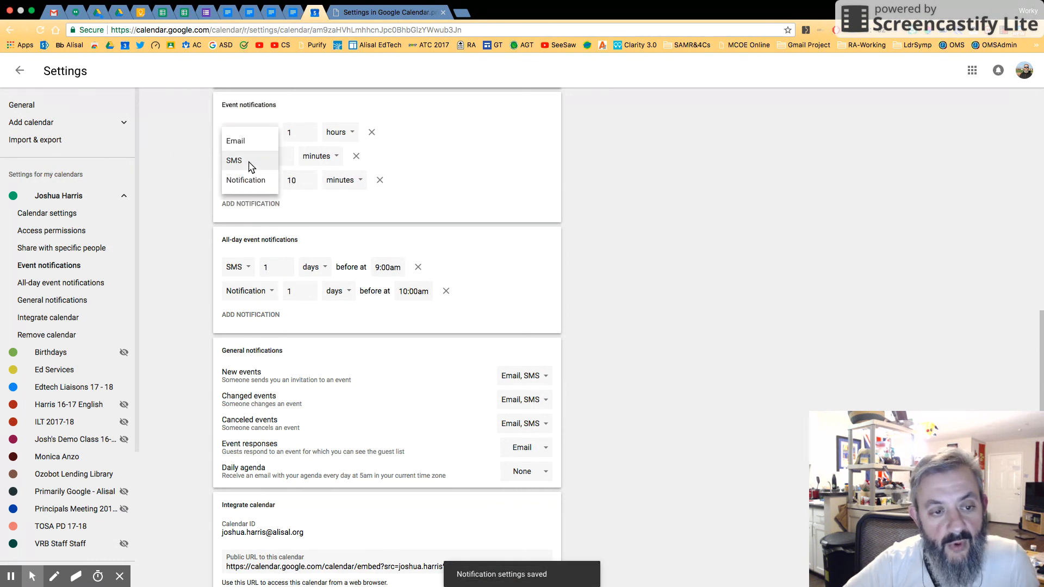
pyautogui.click(244, 143)
pyautogui.click(282, 181)
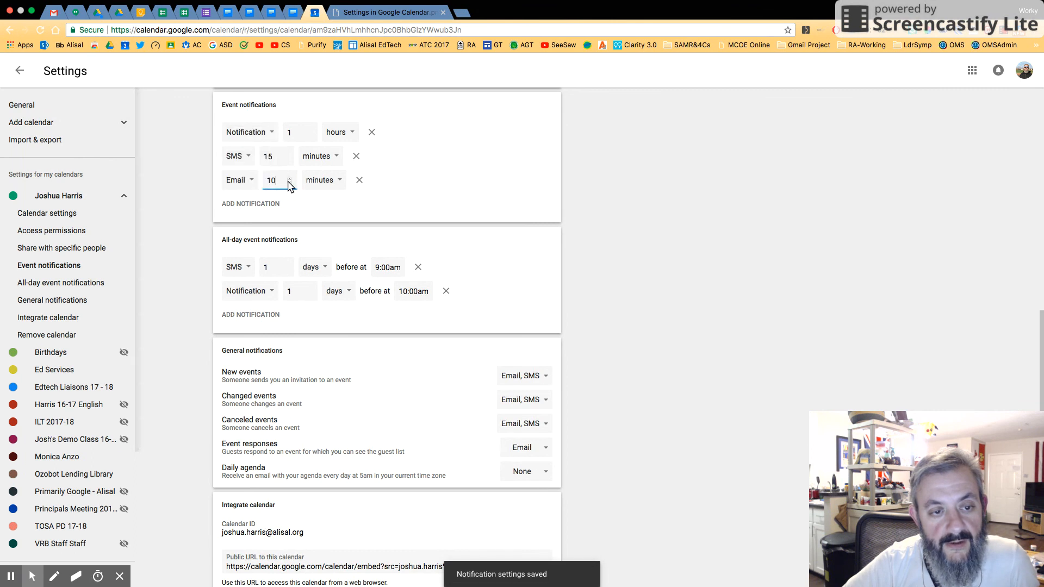
pyautogui.press('BackSpace')
pyautogui.press('BackSpace')
pyautogui.write('2')
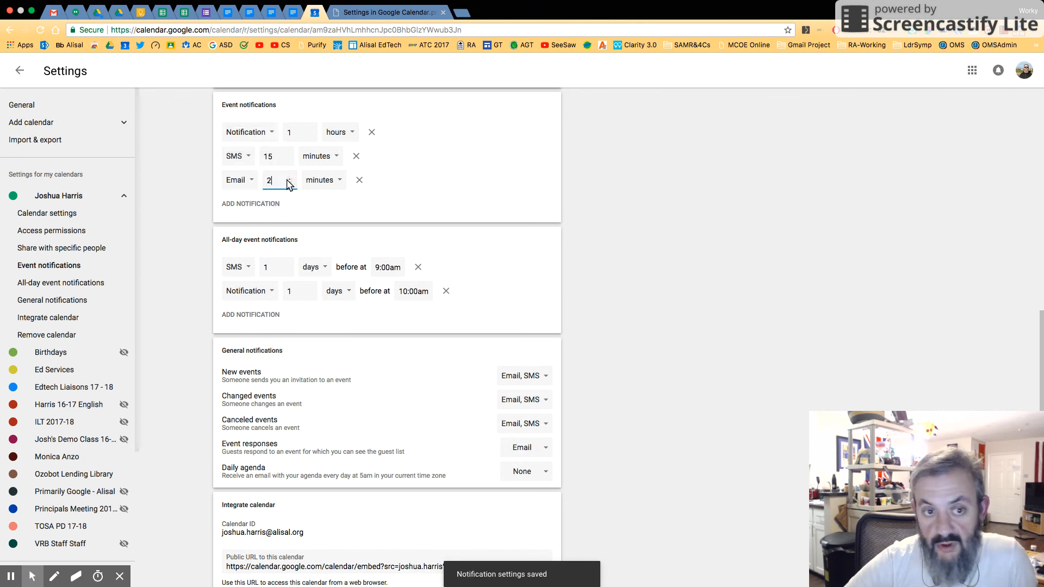
pyautogui.click(316, 181)
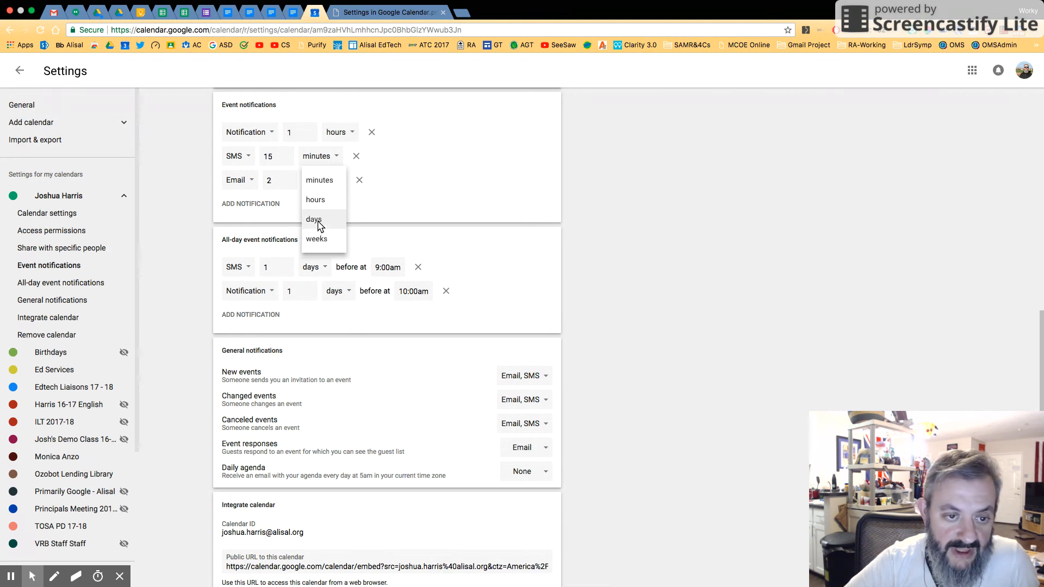
pyautogui.click(318, 220)
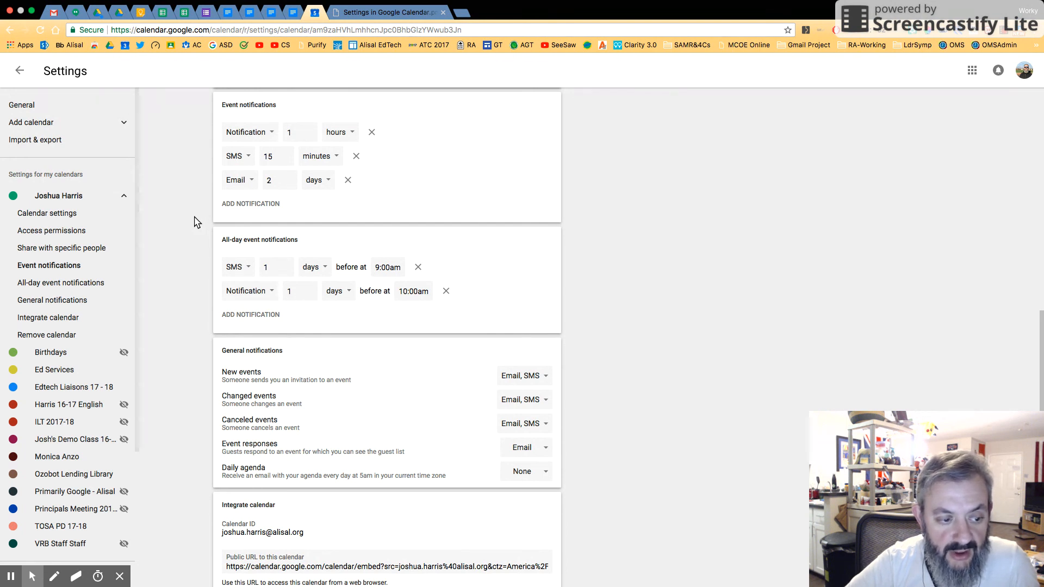
pyautogui.click(19, 73)
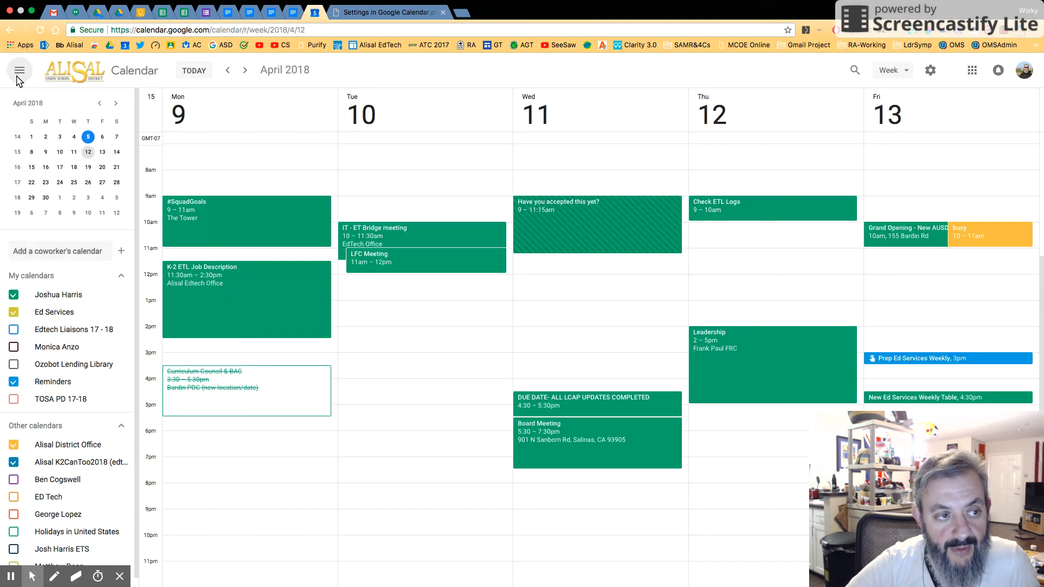